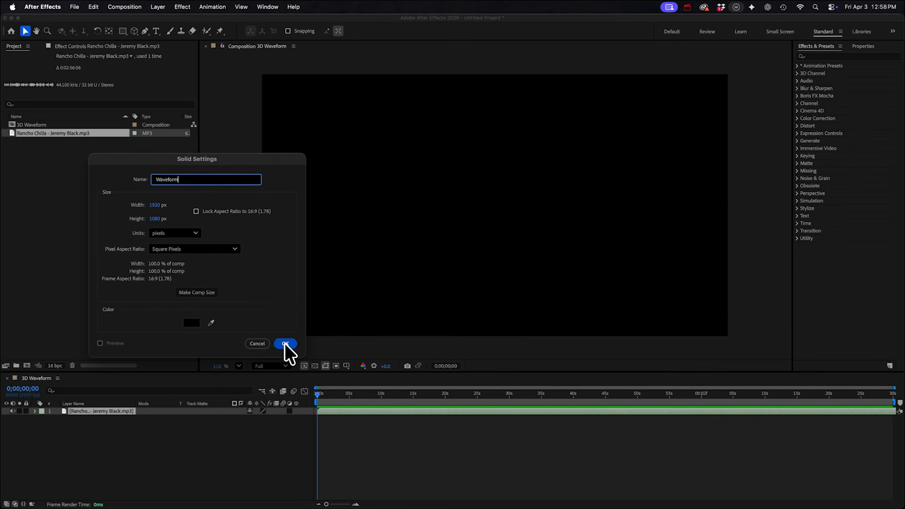
- Confirm the new black 1920×1080 solid named Waveform in the 3D Waveform comp
click(285, 343)
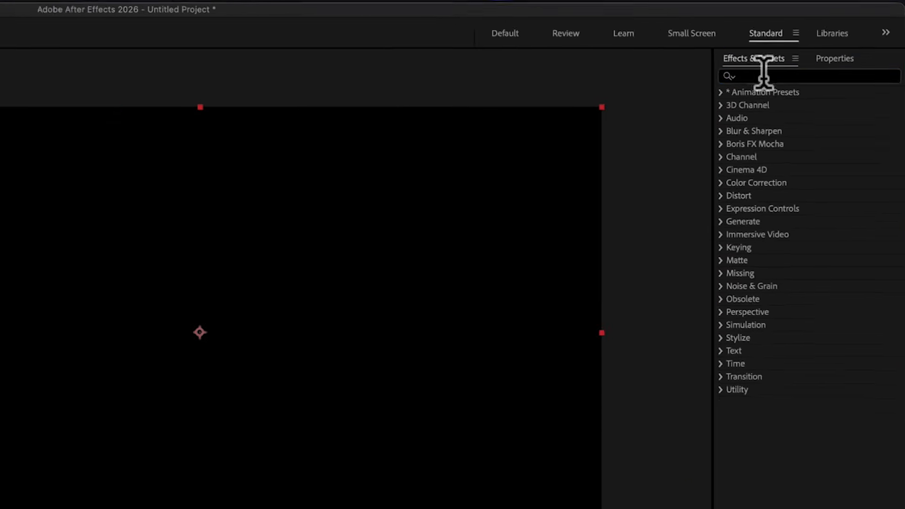
- Apply Audio Spectrum to the Waveform solid, driven by the mp3 audio layer
click(764, 74)
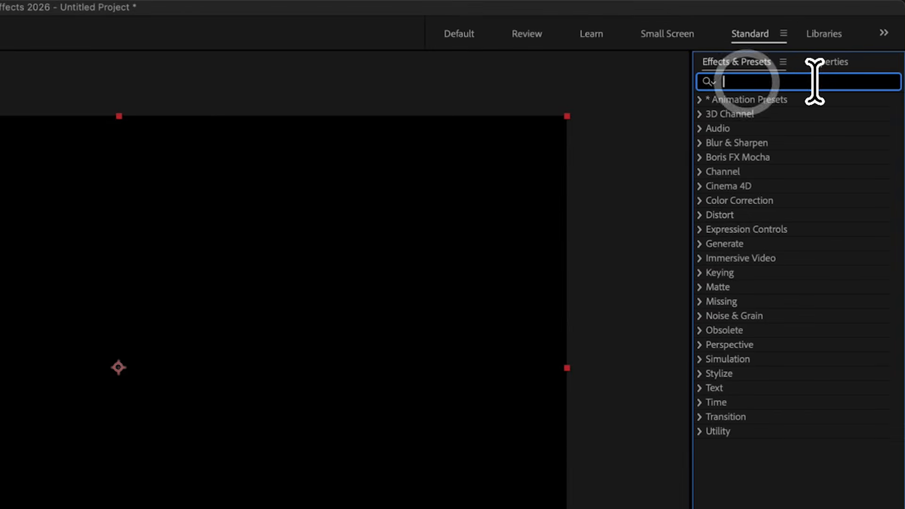
text(audio)
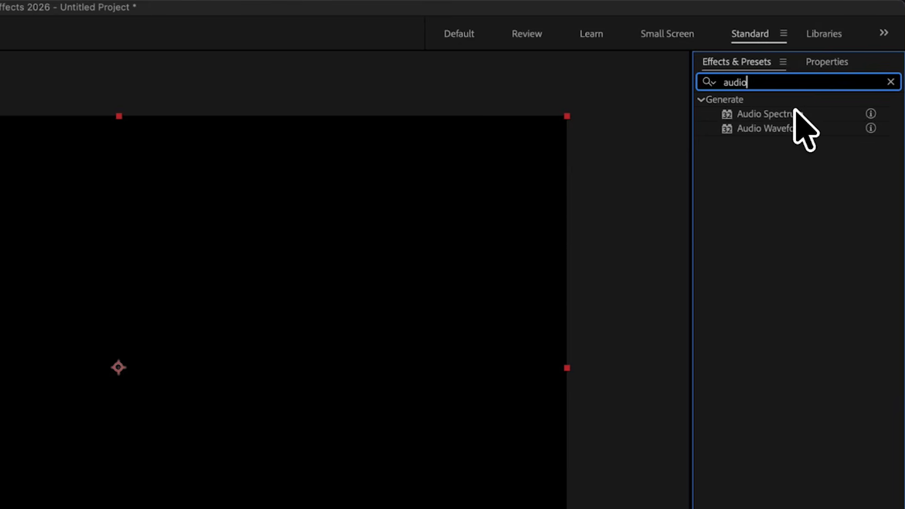
drag(795, 114, 207, 382)
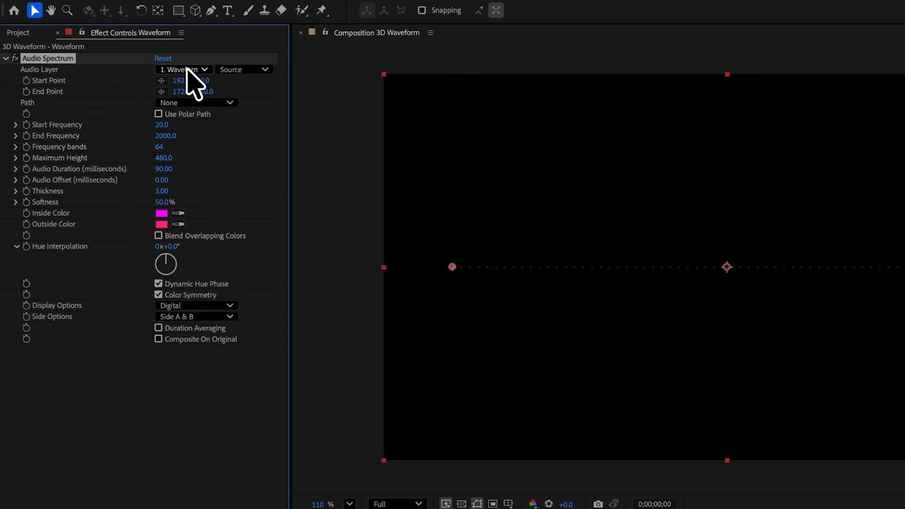
click(130, 72)
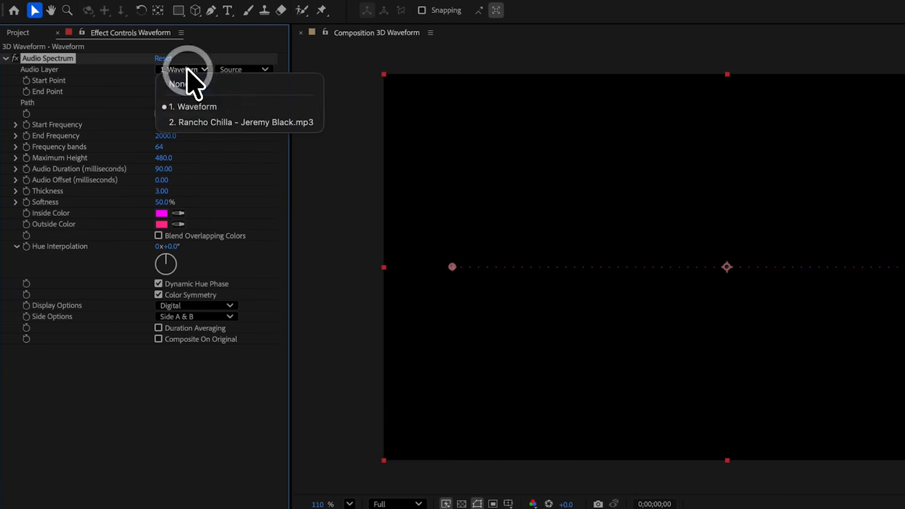
click(198, 122)
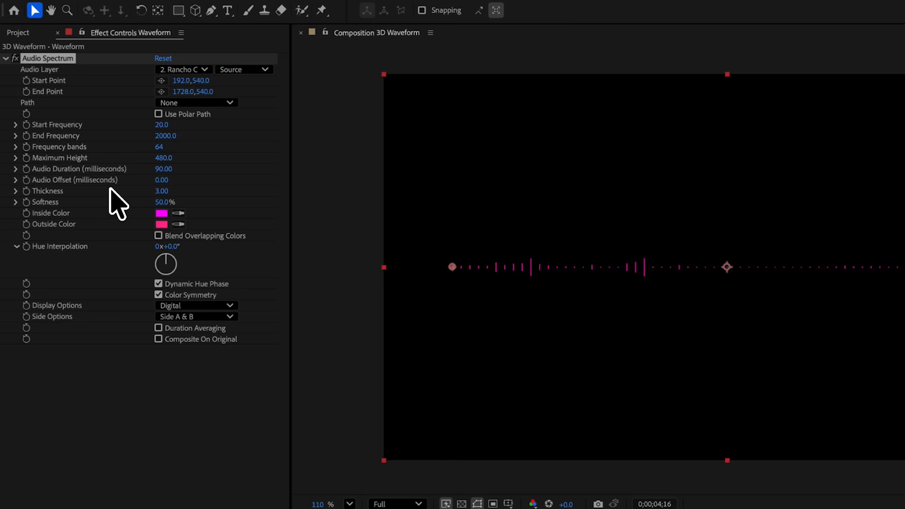
- Set 180 frequency bands, 2160 maximum height and 7700 end frequency, then preview
drag(161, 147, 238, 152)
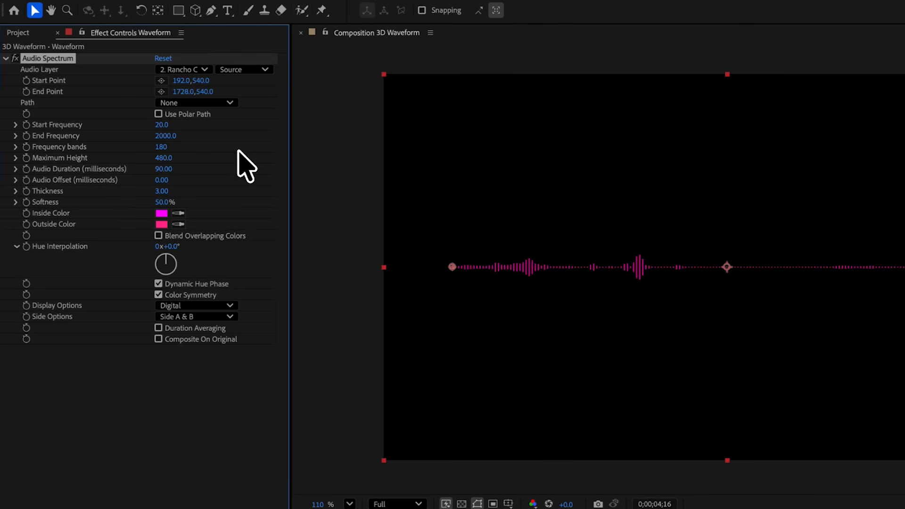
drag(166, 157, 268, 155)
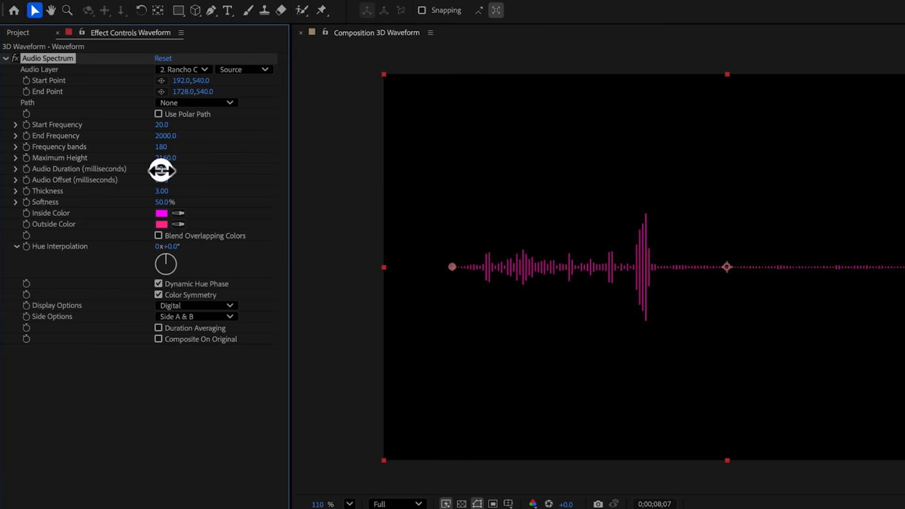
mouse_move(163, 170)
mouse_down()
mouse_move(150, 171)
mouse_move(174, 177)
mouse_up()
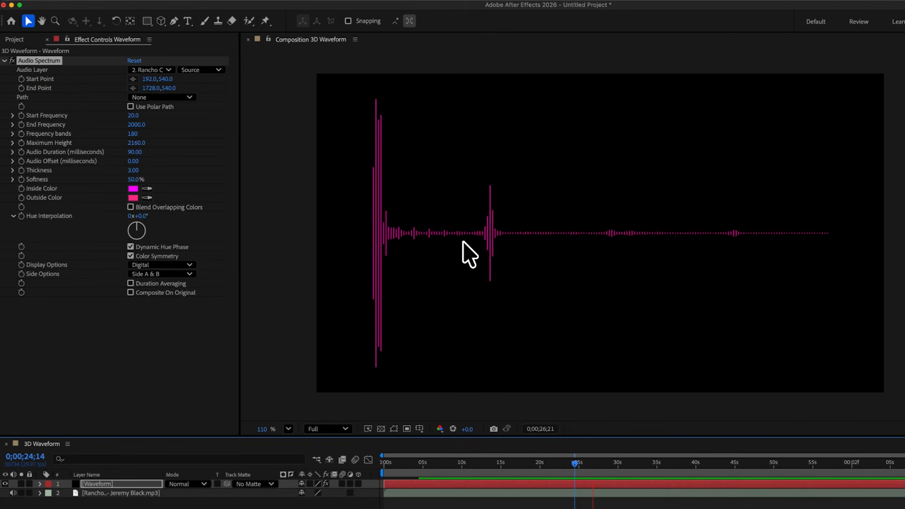
key(space)
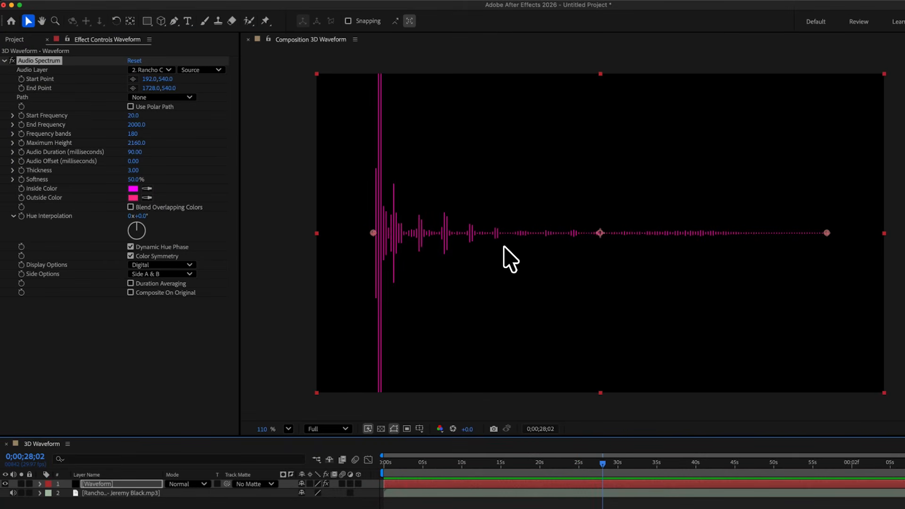
drag(140, 126, 169, 124)
key(space)
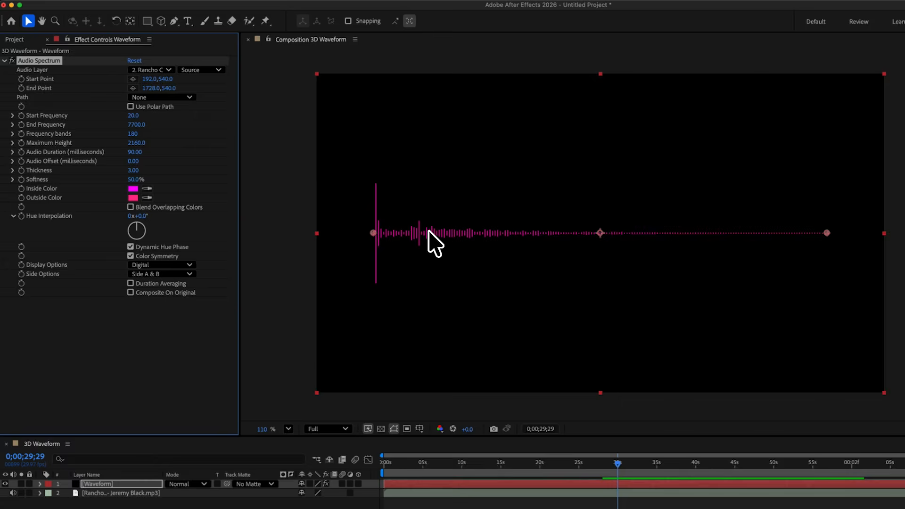
- Set End Frequency to 2000, then Start Frequency 1 and End Frequency 800
click(136, 124)
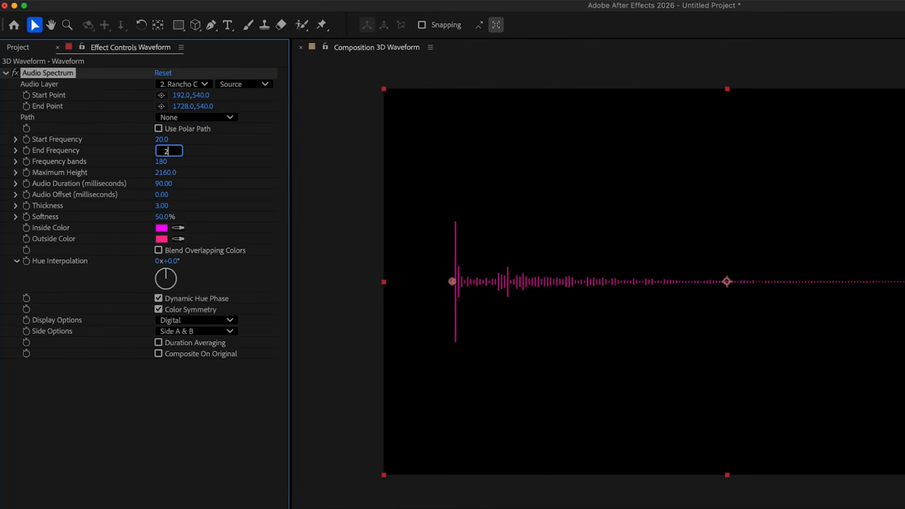
text(2000)
key(Return)
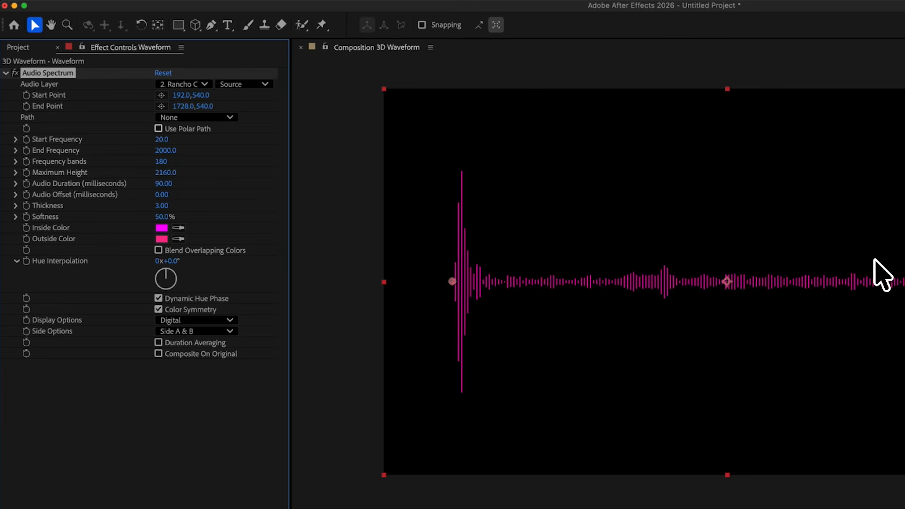
click(161, 140)
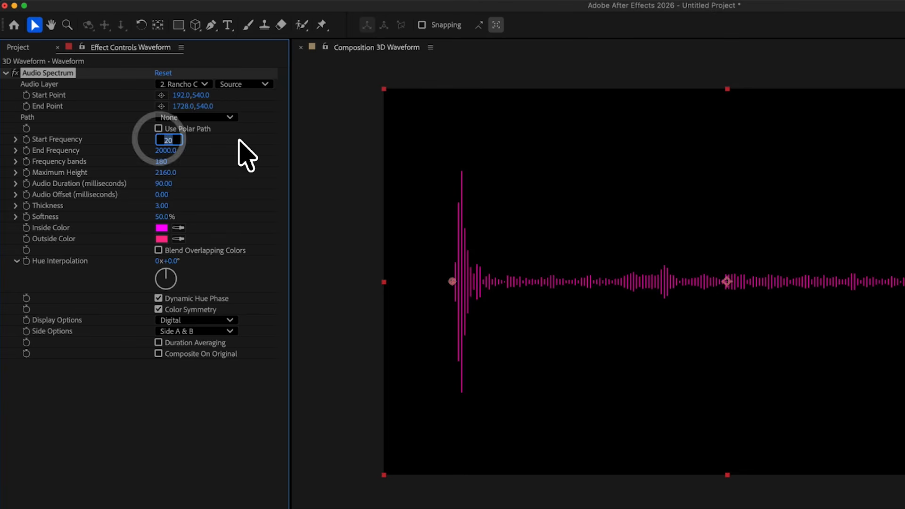
text(1)
key(Tab)
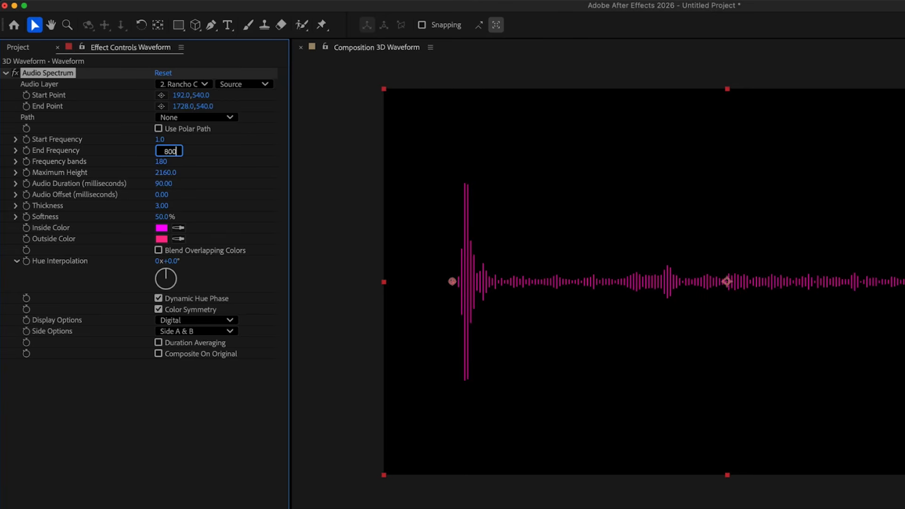
key(Return)
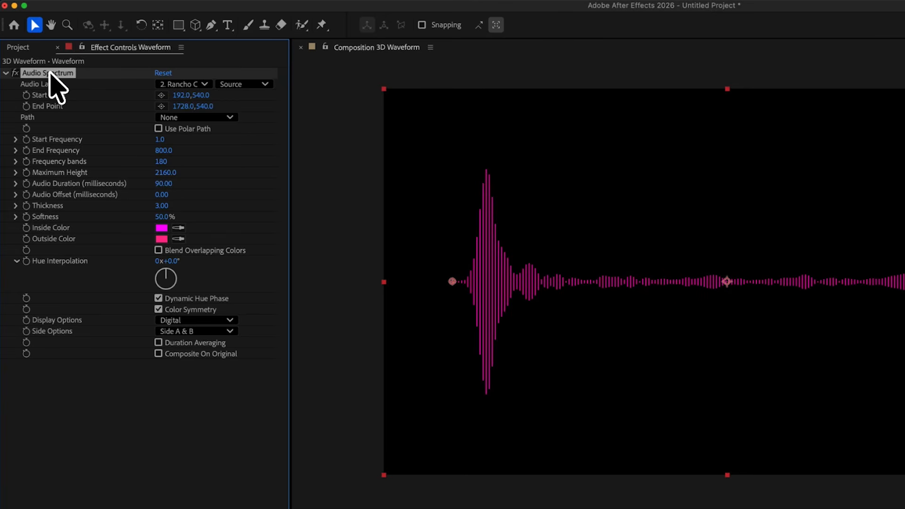
- Rename the effect to Audio Spectrum (Back)
key(Return)
text((Back))
key(Return)
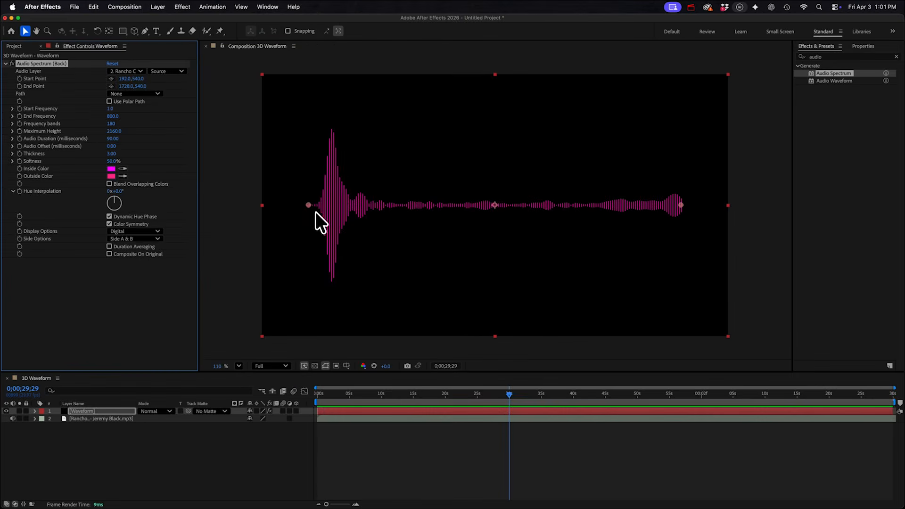
- Move the Back spectrum's start and end points to the top edge, with Maximum Height 510 and Thickness 9.90
drag(314, 209, 264, 94)
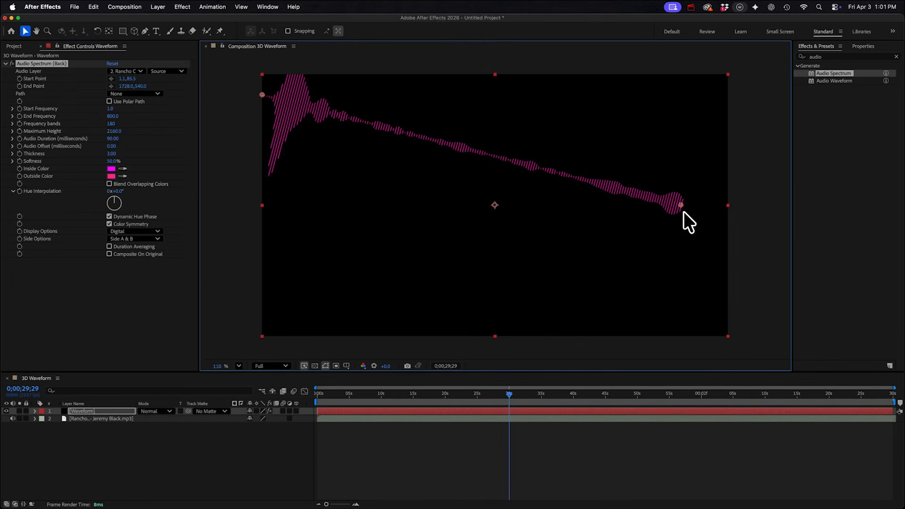
drag(682, 206, 728, 94)
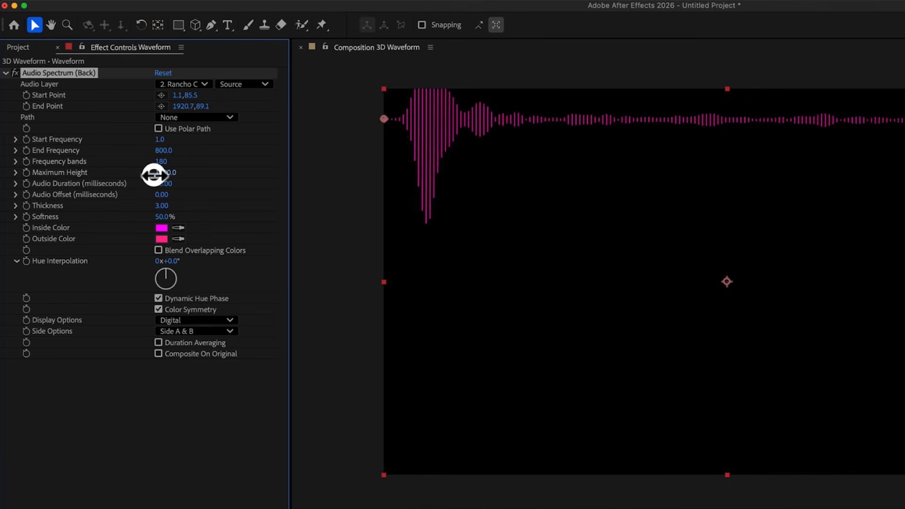
drag(106, 132, 39, 131)
drag(55, 172, 55, 179)
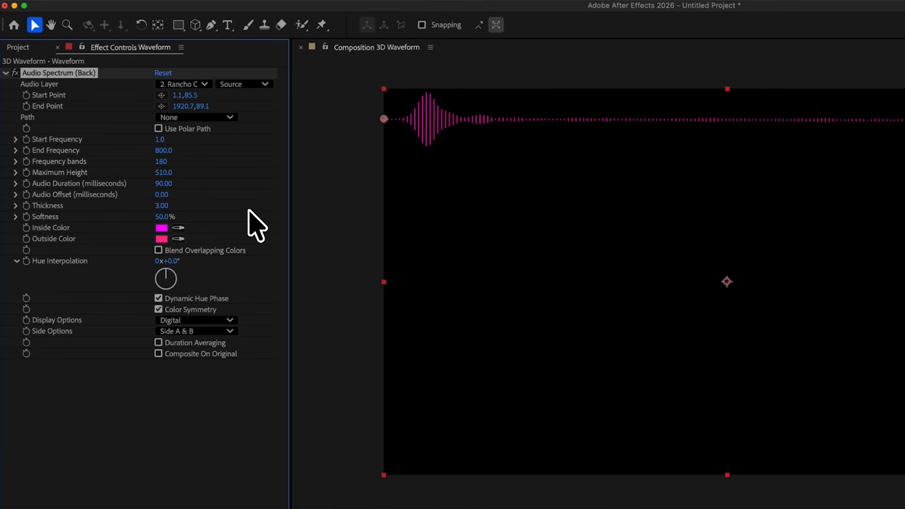
drag(164, 208, 206, 206)
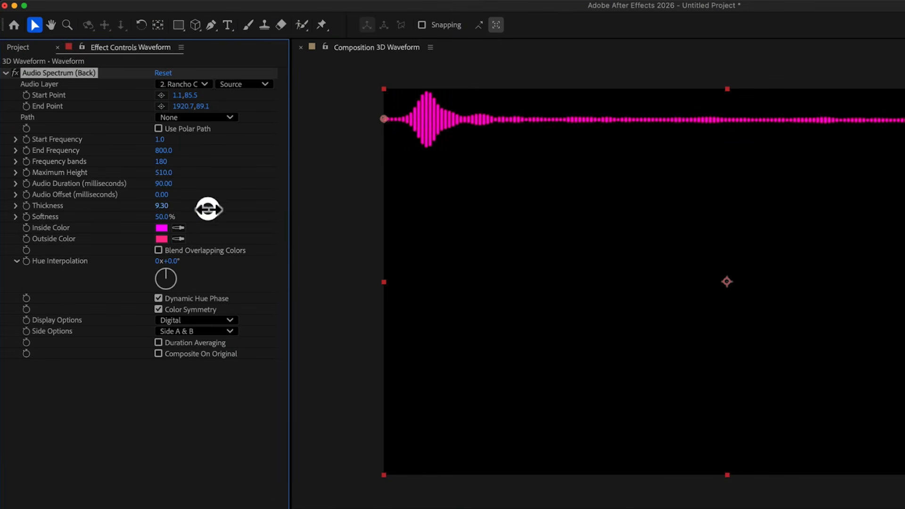
- Duplicate it as Audio Spectrum and lower its points to about y 245 and 240
click(6, 72)
key(super+d)
key(Return)
key(Right)
key(BackSpace)
key(BackSpace)
key(BackSpace)
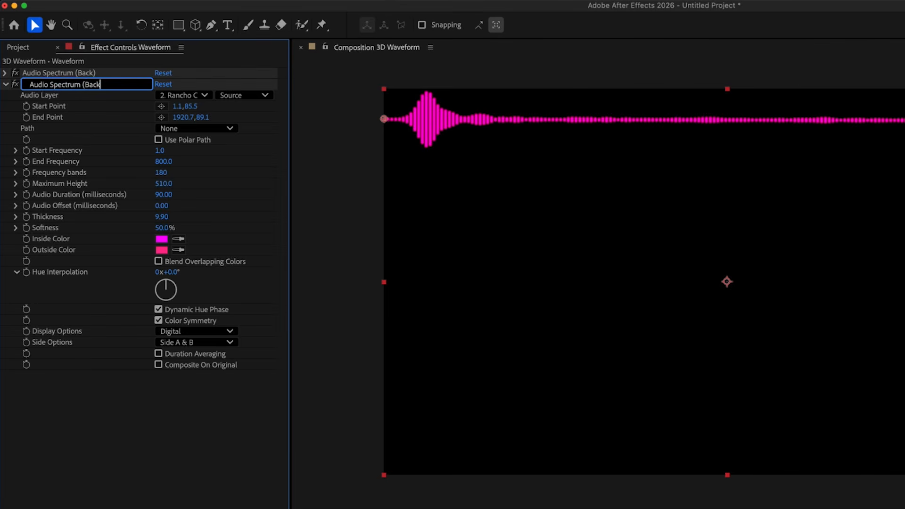
key(Return)
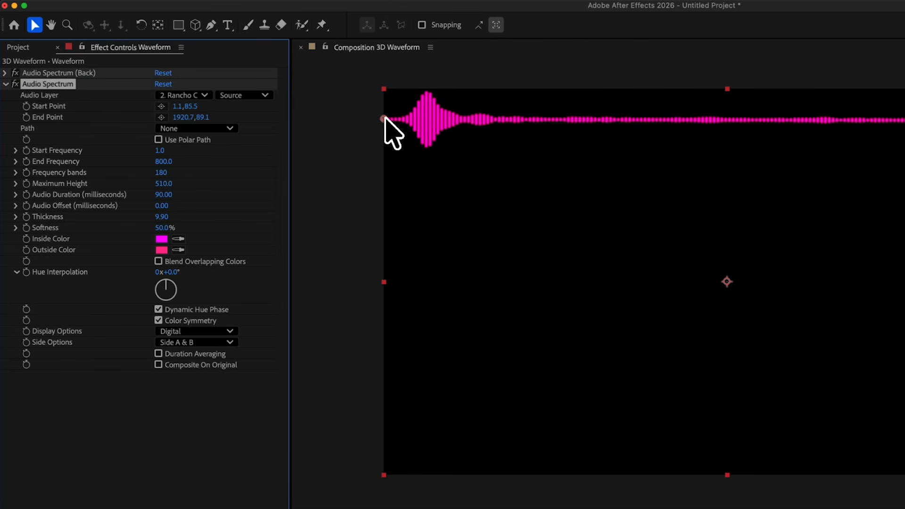
drag(383, 118, 384, 177)
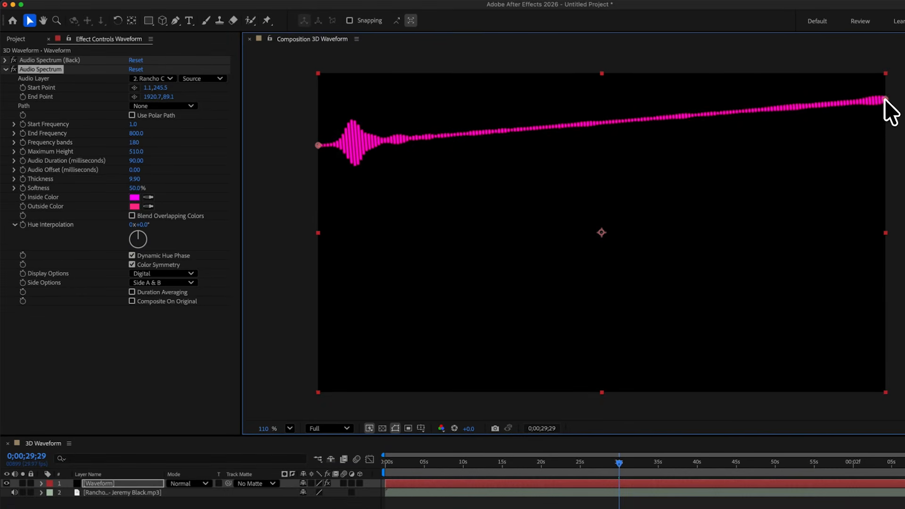
drag(886, 99, 886, 145)
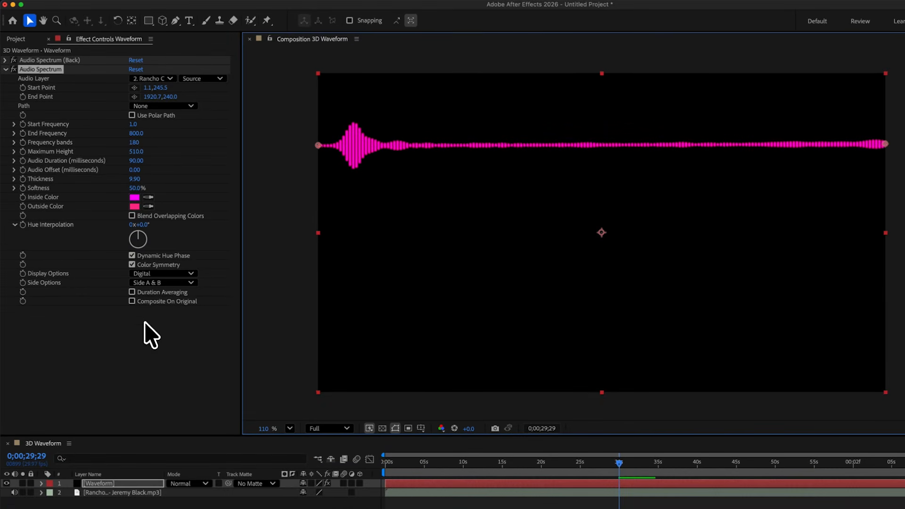
- Toggle Composite On Original for Audio Spectrum (Back) so both waveforms show
click(132, 301)
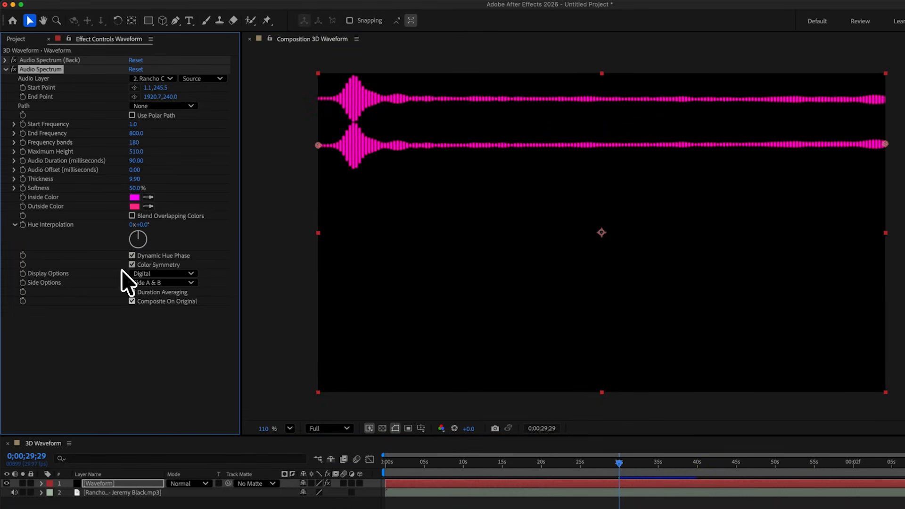
click(29, 60)
click(6, 60)
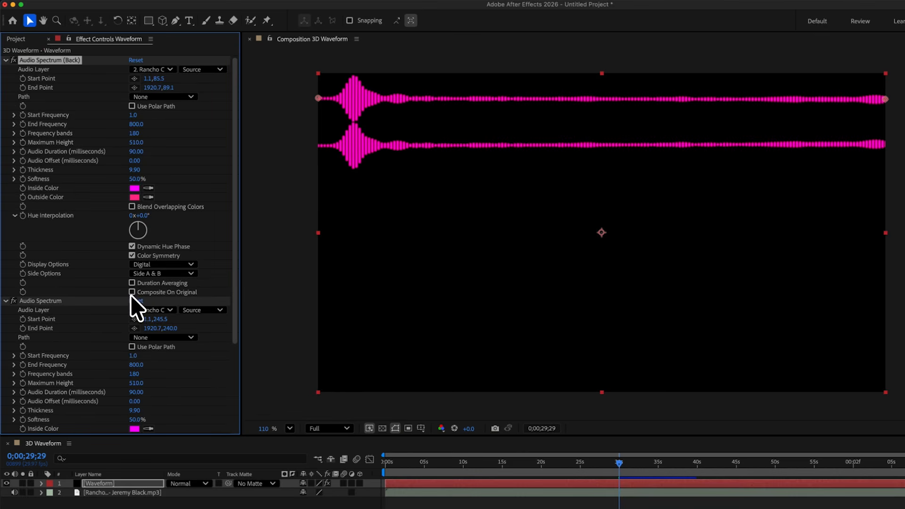
click(132, 292)
click(6, 60)
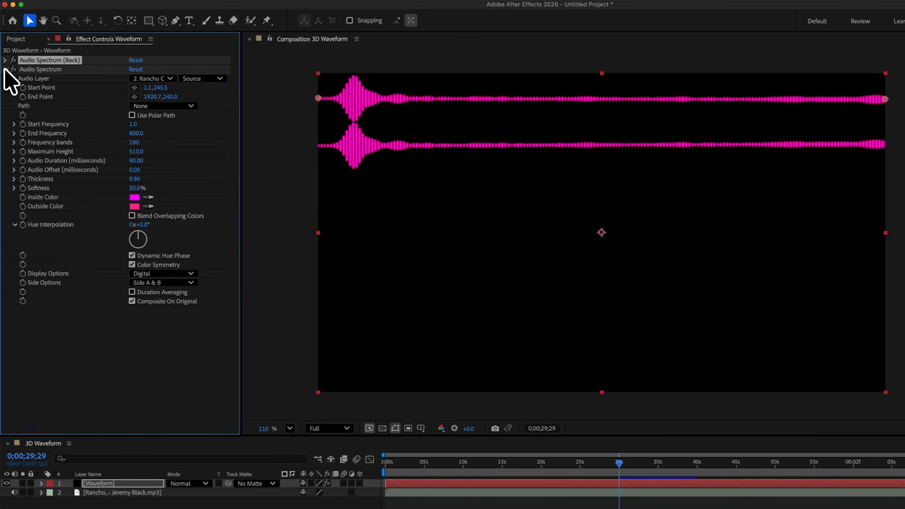
- Give the middle Audio Spectrum Start Frequency 1600 and End Frequency 400
click(135, 124)
text(1)
text(600)
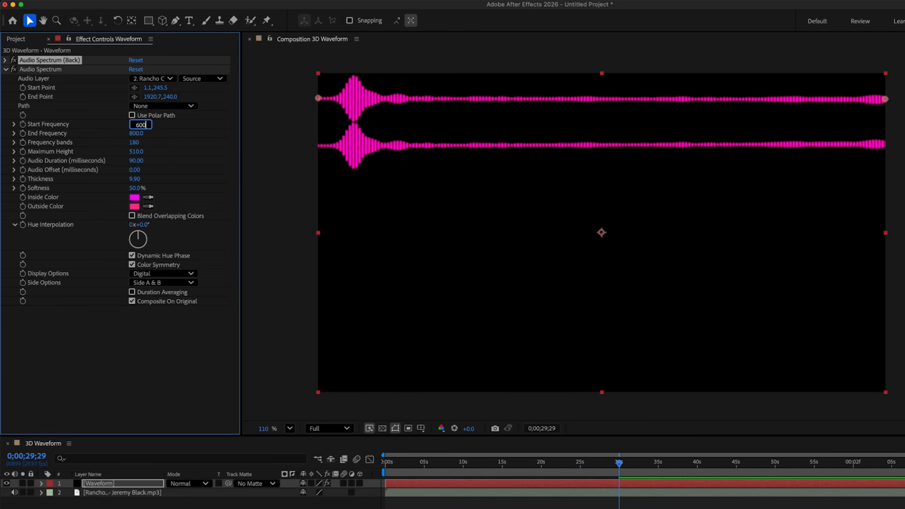
key(Return)
click(137, 134)
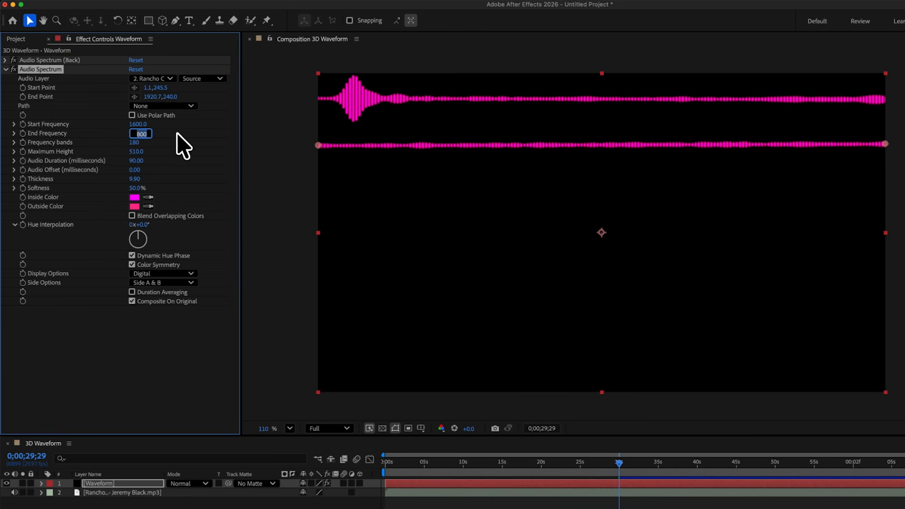
text(400)
key(Return)
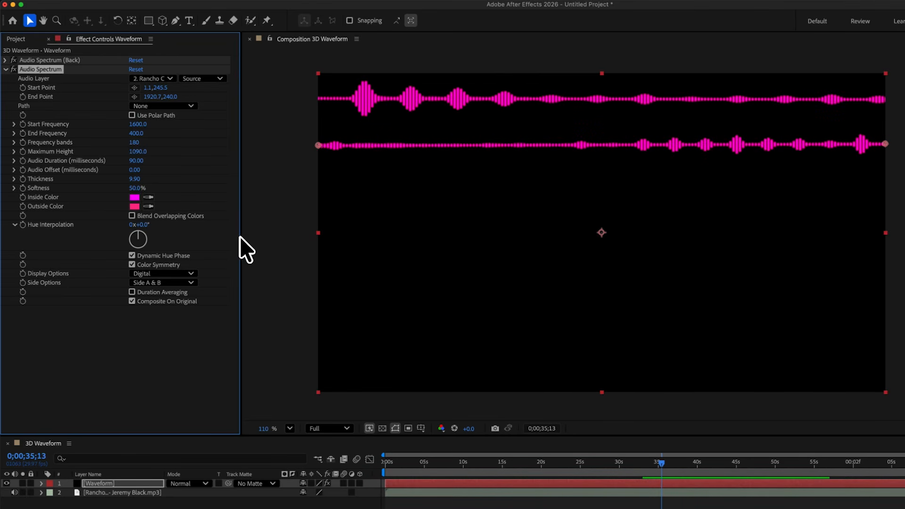
- Duplicate Audio Spectrum and name the copy Audio Spectrum (Front)
click(6, 68)
click(34, 70)
key(super+d)
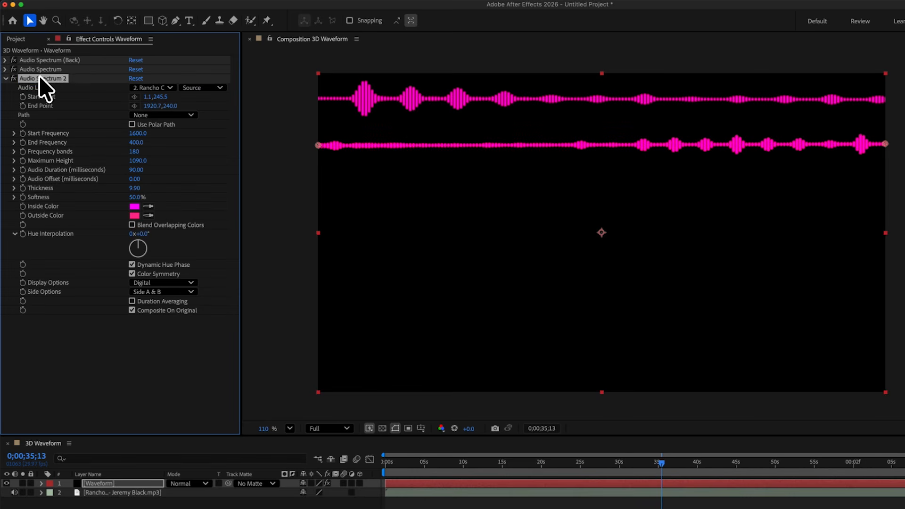
key(Return)
text())
key(Return)
- Lower the Front line to about y 390, set frequencies 1100 to 150, and preview
drag(319, 145, 318, 190)
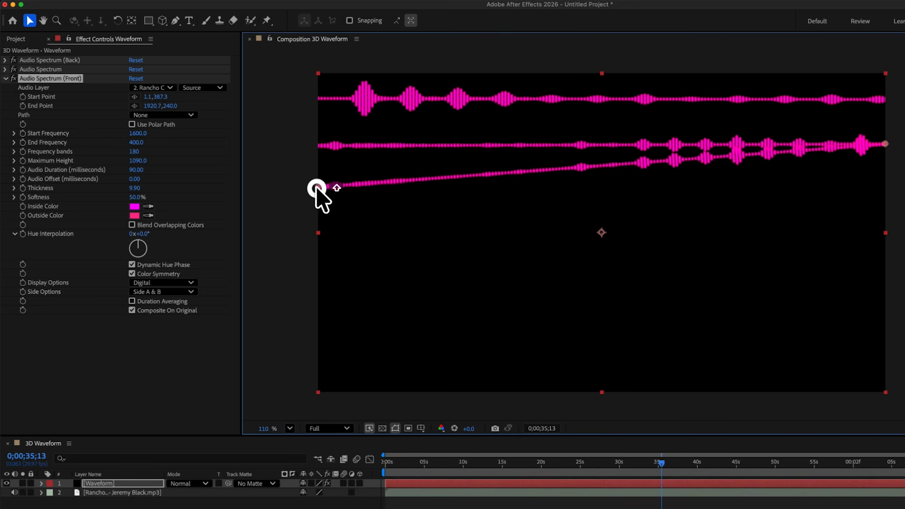
drag(885, 144, 890, 188)
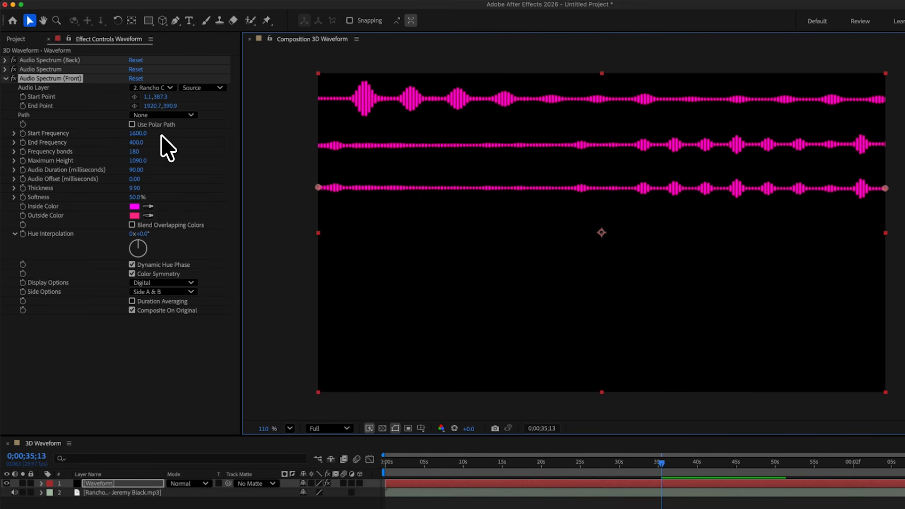
click(142, 133)
text(150)
key(Tab)
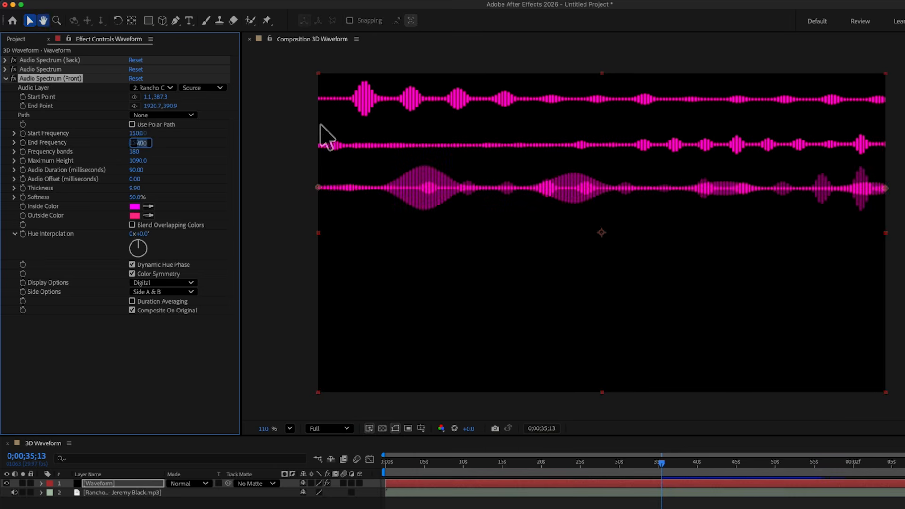
key(space)
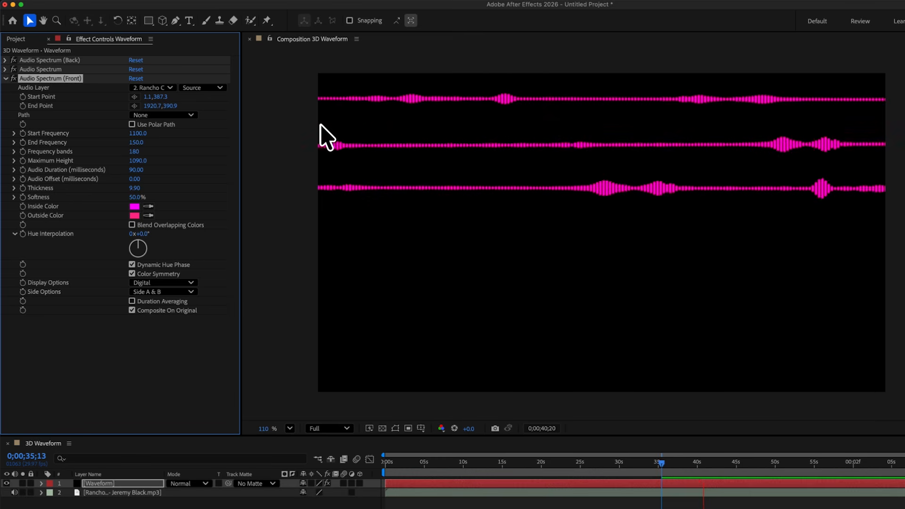
key(space)
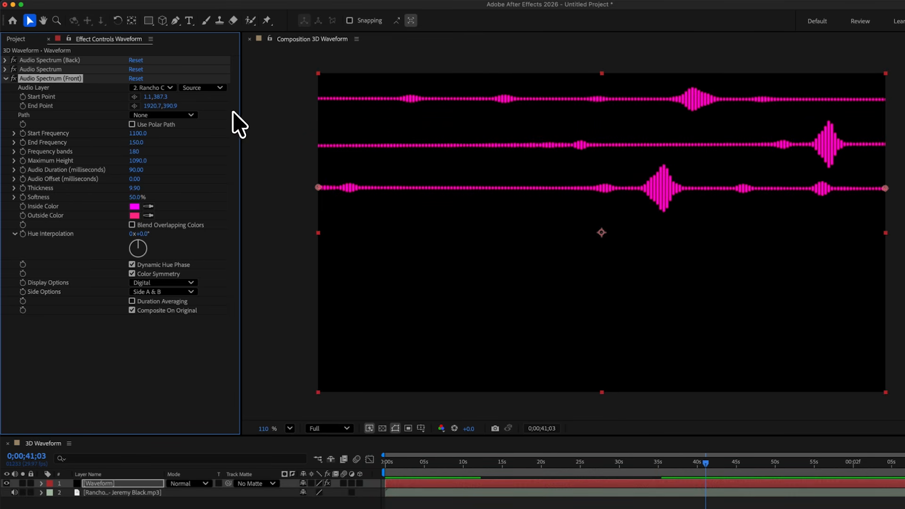
- Colour Audio Spectrum (Back)'s inside and outside blue
click(4, 60)
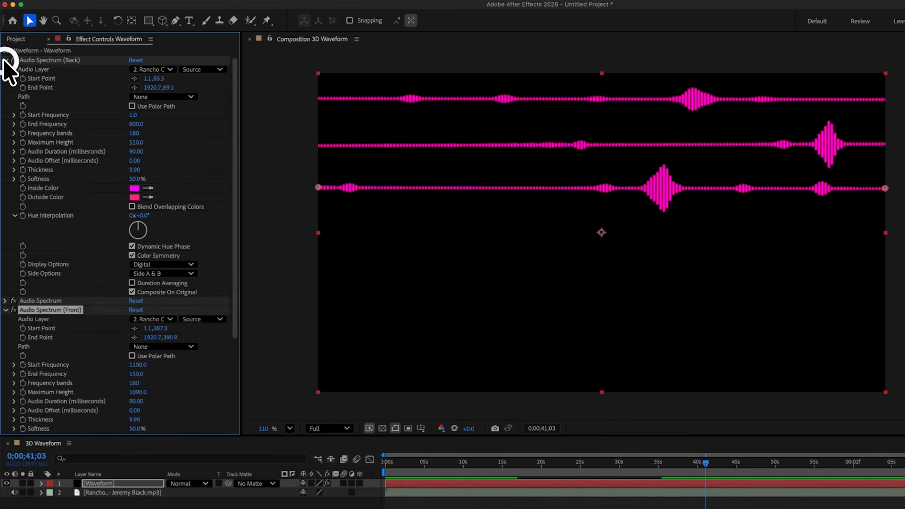
click(136, 188)
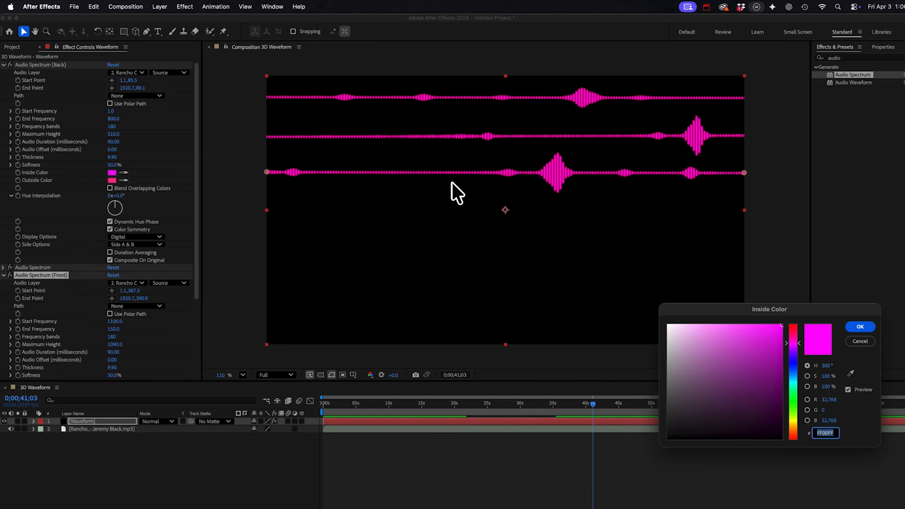
drag(797, 348, 797, 360)
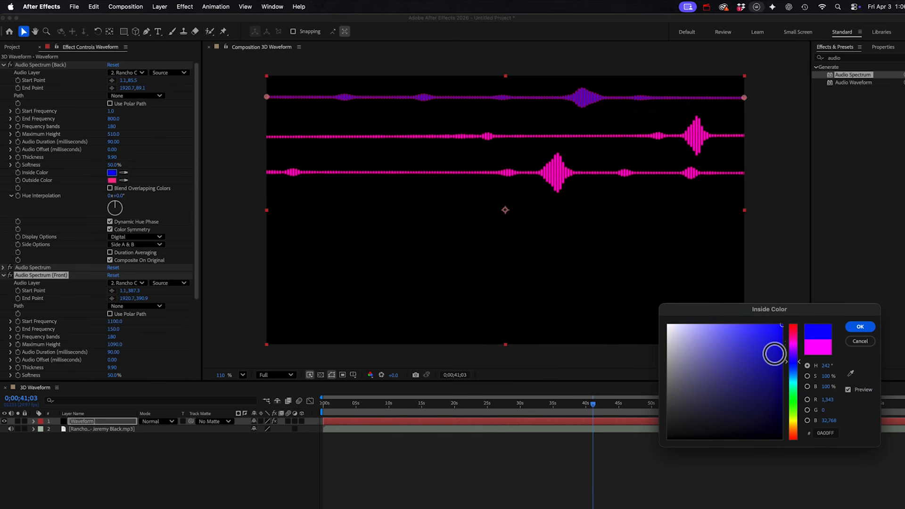
click(859, 327)
click(124, 180)
click(112, 173)
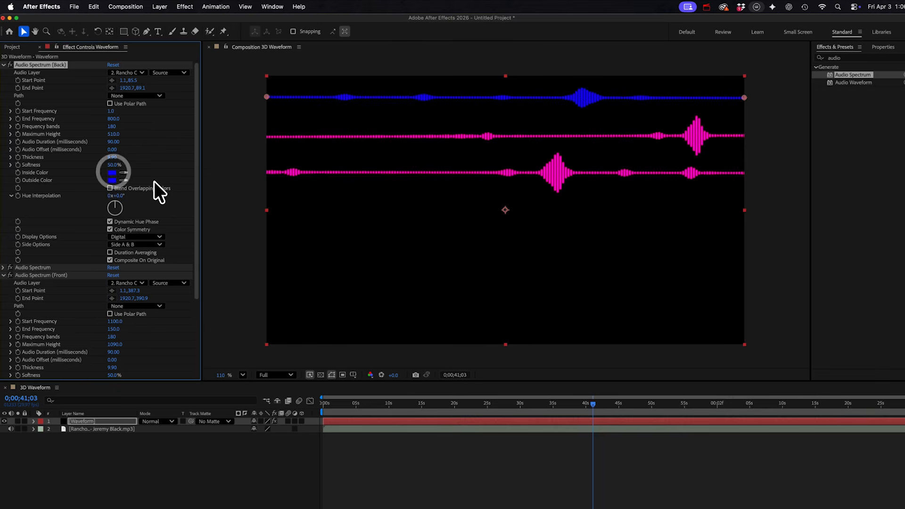
click(3, 65)
- Try a DD00DD inside colour on the middle spectrum, keeping it magenta
click(3, 72)
click(112, 180)
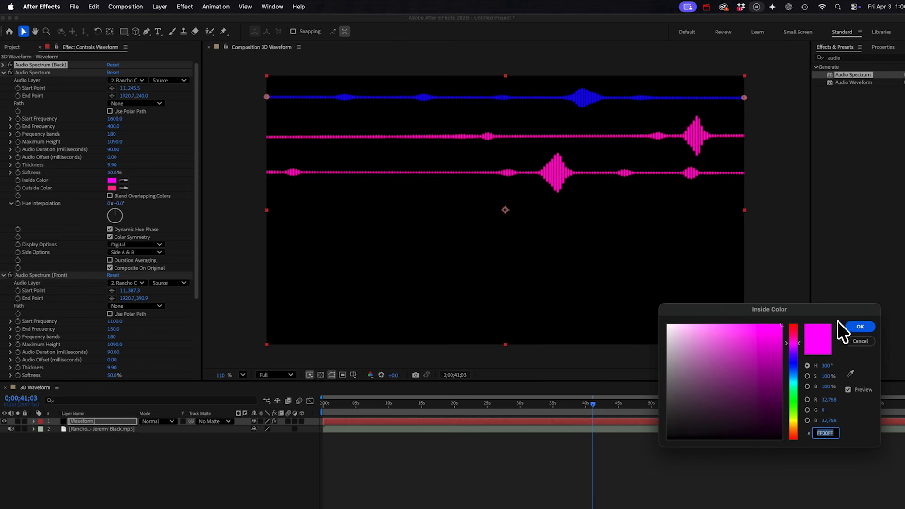
click(782, 340)
click(860, 327)
click(113, 180)
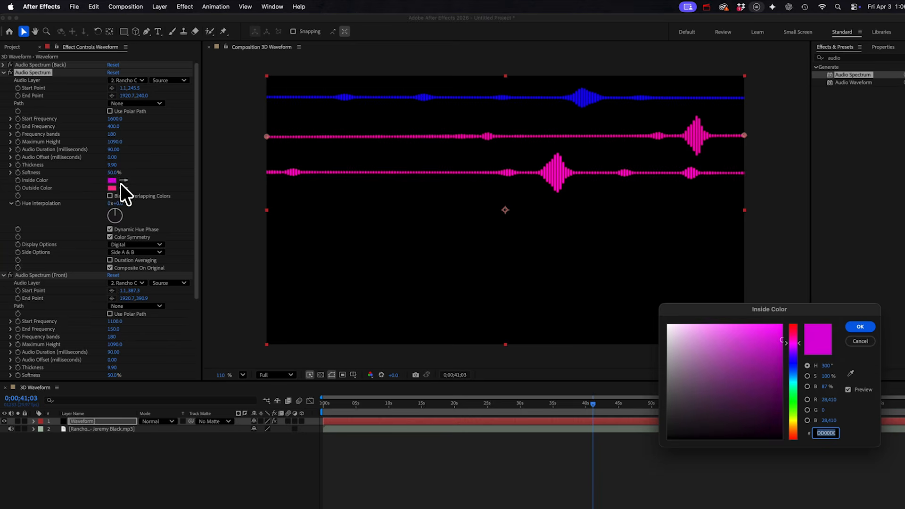
click(860, 341)
click(112, 180)
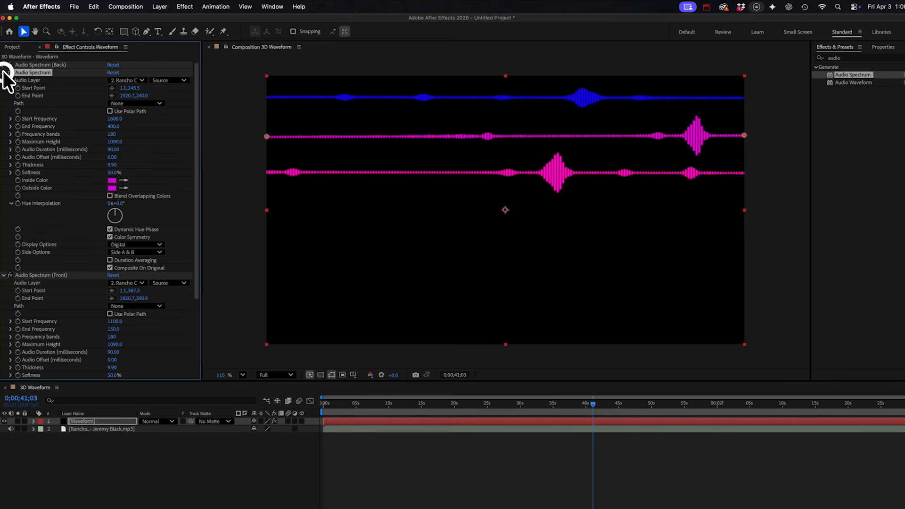
click(3, 72)
- Set the Front spectrum's inside colour to red and outside colour to pink
click(112, 188)
drag(796, 338, 749, 323)
click(862, 326)
click(111, 195)
click(860, 326)
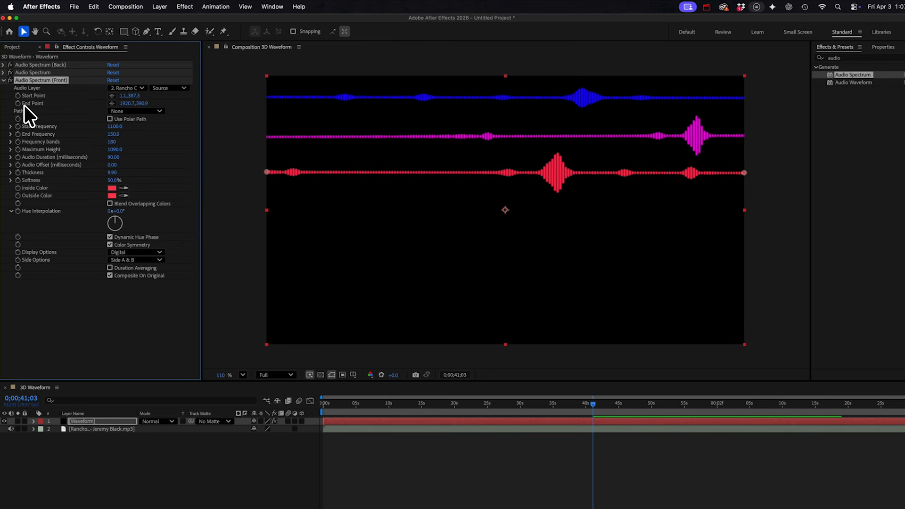
- Add Fast Box Blur to the Waveform layer and raise its Blur Radius
click(4, 80)
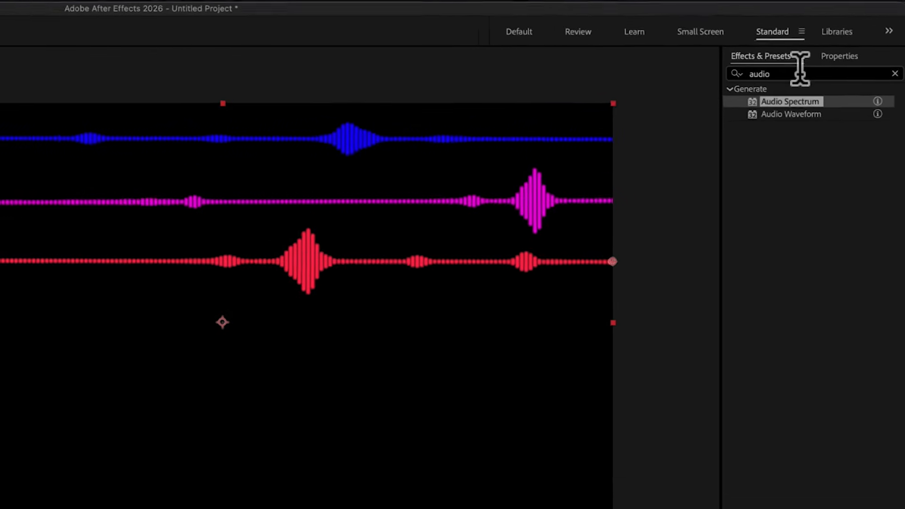
click(859, 59)
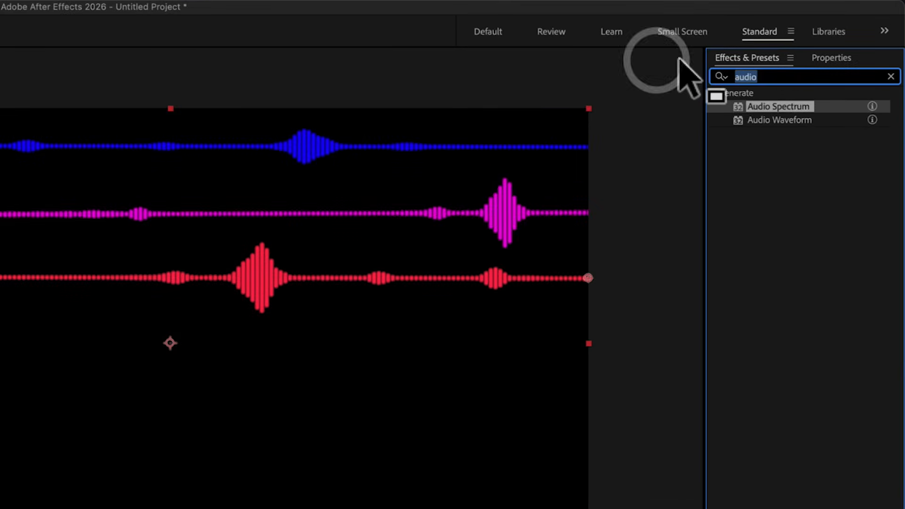
text(fast bo)
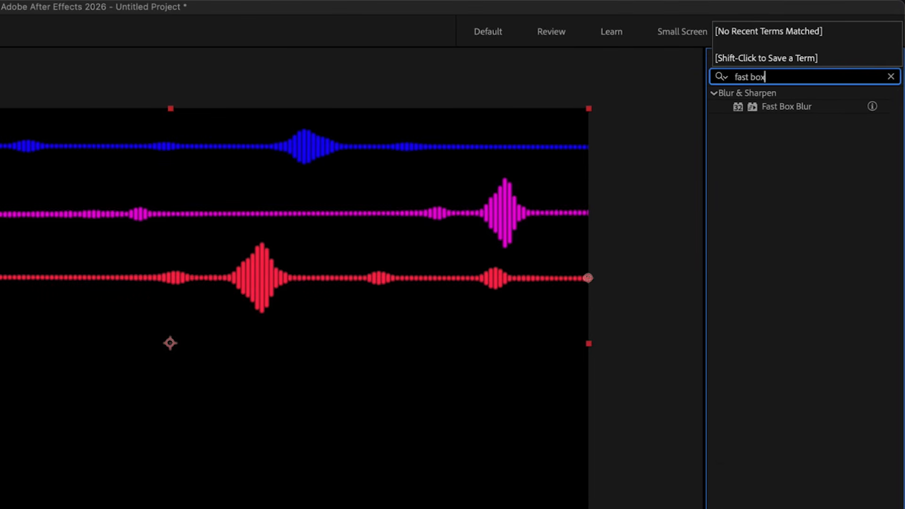
text(x)
drag(786, 109, 203, 349)
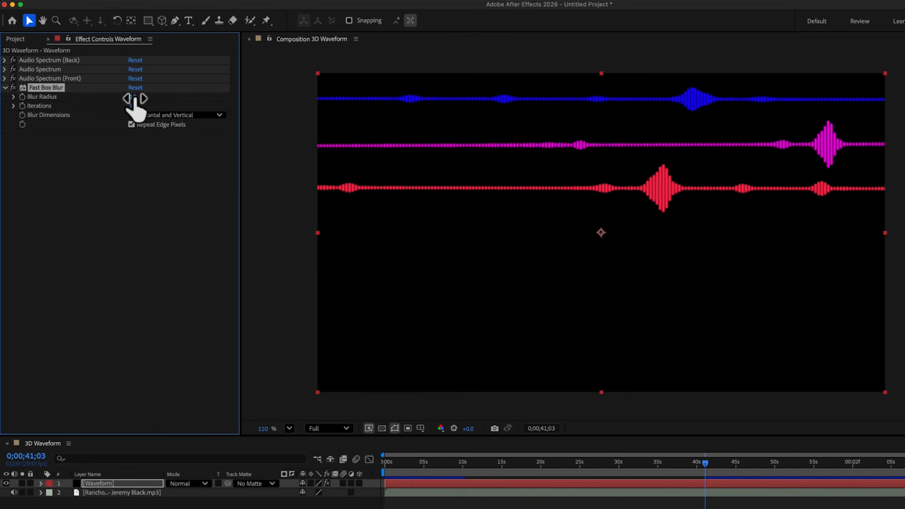
drag(135, 98, 139, 98)
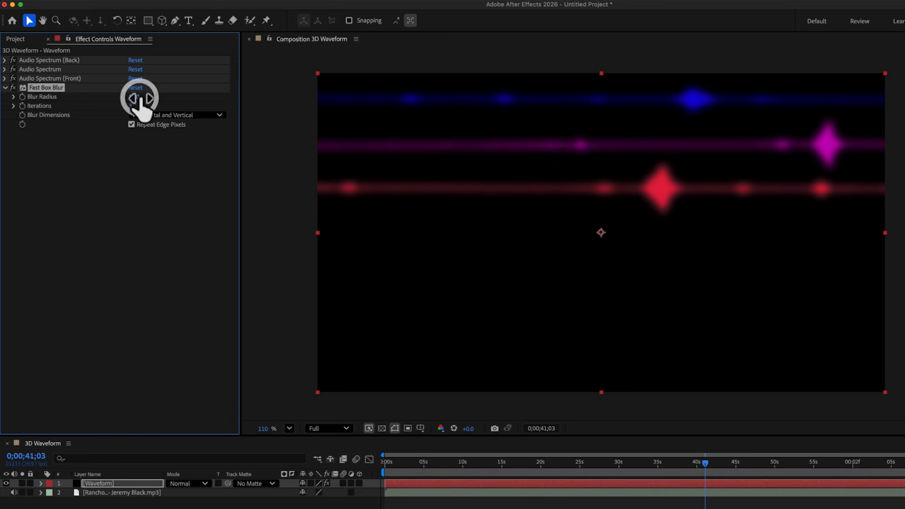
click(7, 88)
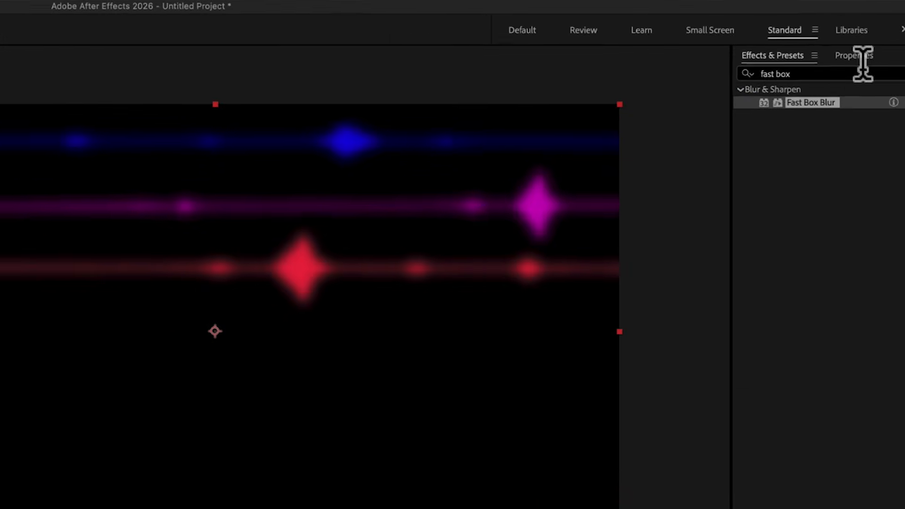
- Apply CC Ball Action to the Waveform layer below Fast Box Blur
drag(849, 74, 632, 58)
text(cc ball)
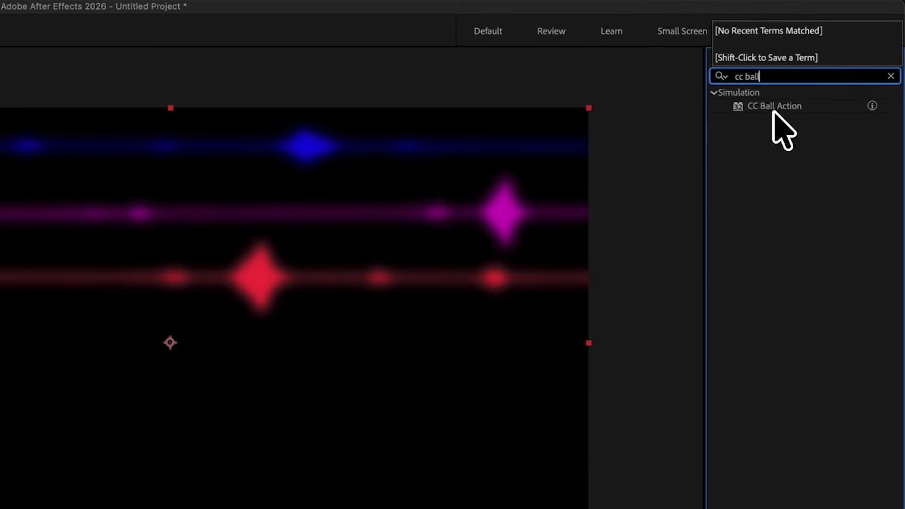
drag(774, 105, 242, 265)
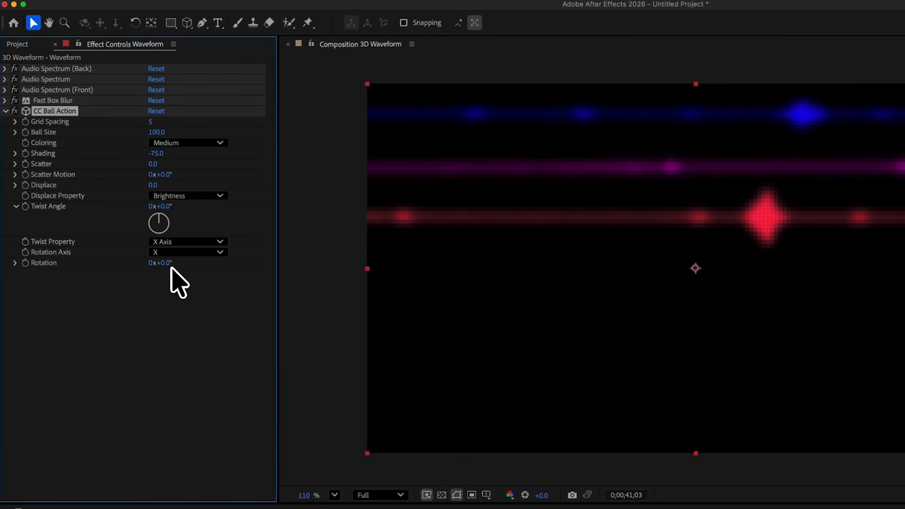
- Experiment with CC Ball Action rotation, twist, shading, displace, grid spacing and ball size
drag(172, 266, 233, 257)
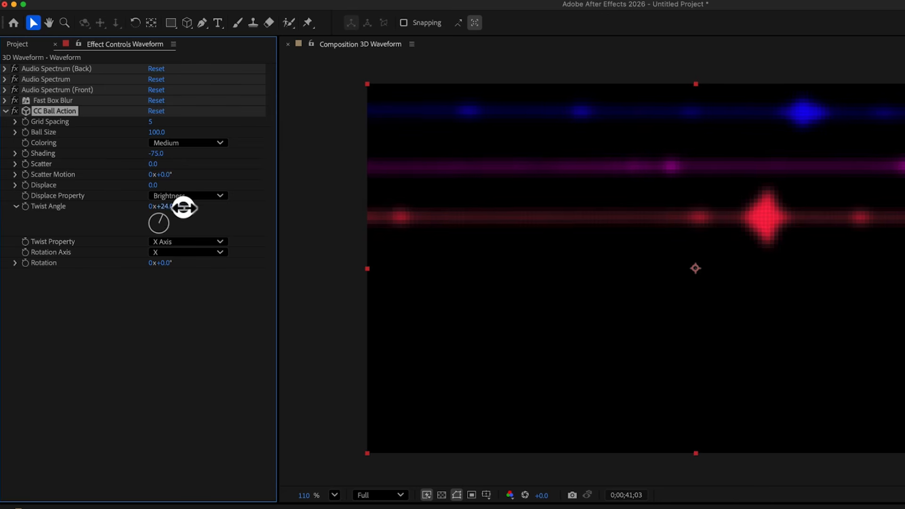
drag(183, 207, 494, 184)
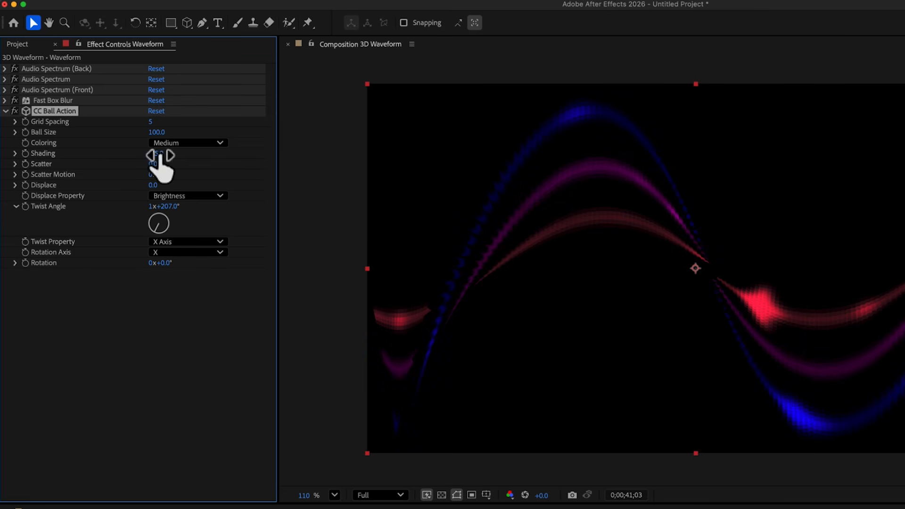
mouse_move(157, 154)
mouse_down()
mouse_move(309, 148)
mouse_move(110, 164)
mouse_up()
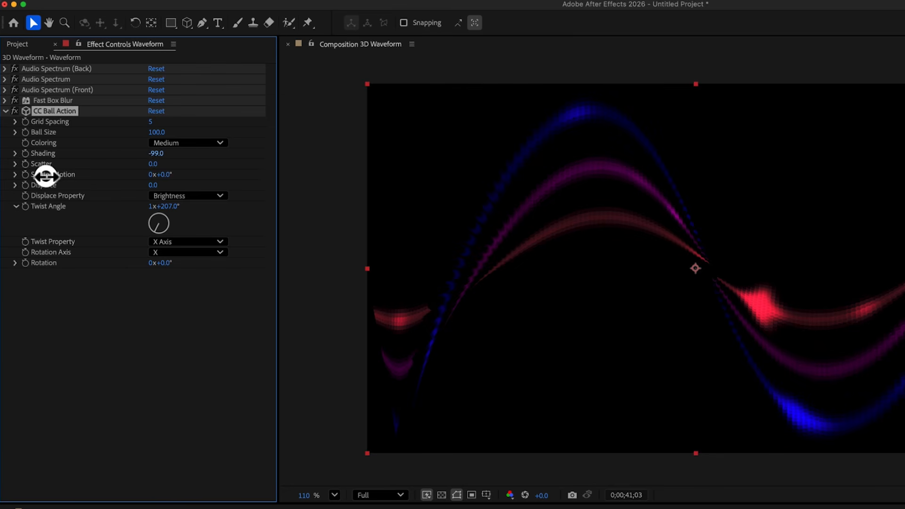
drag(46, 176, 46, 176)
key(super+z)
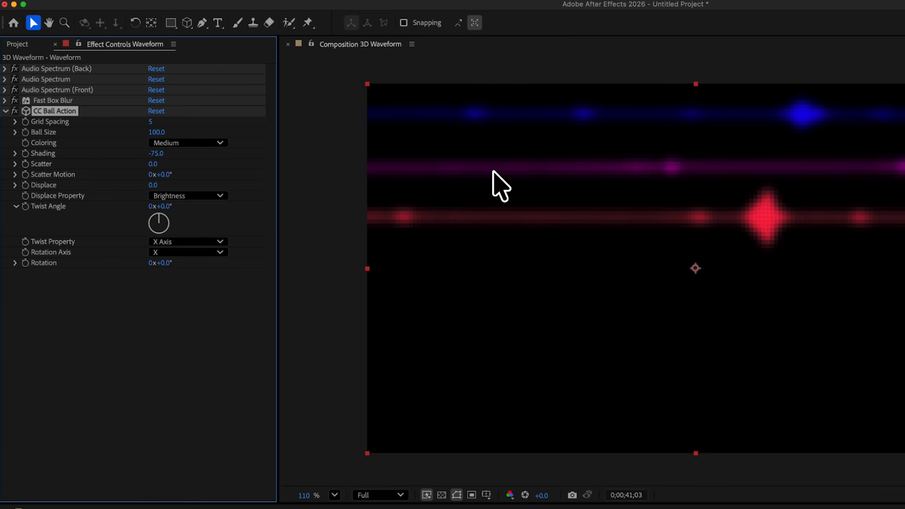
drag(150, 178, 368, 180)
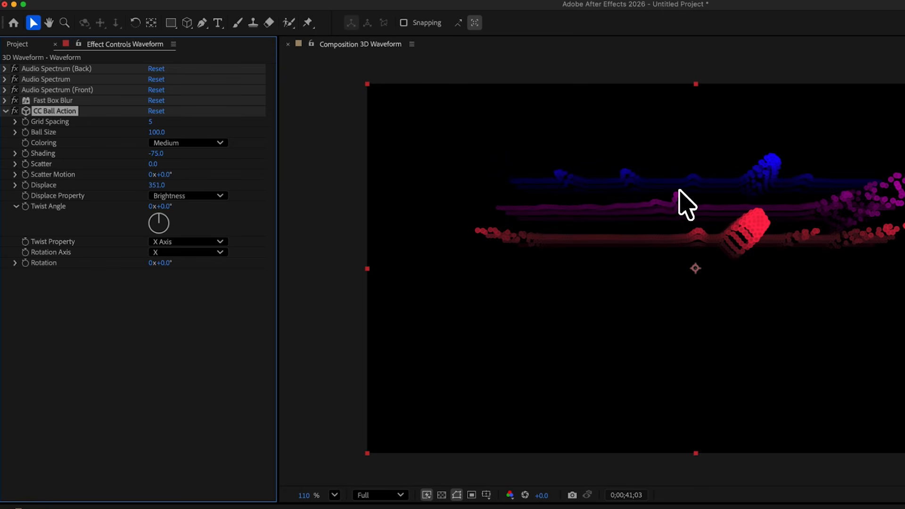
drag(150, 126, 102, 126)
drag(168, 130, 206, 127)
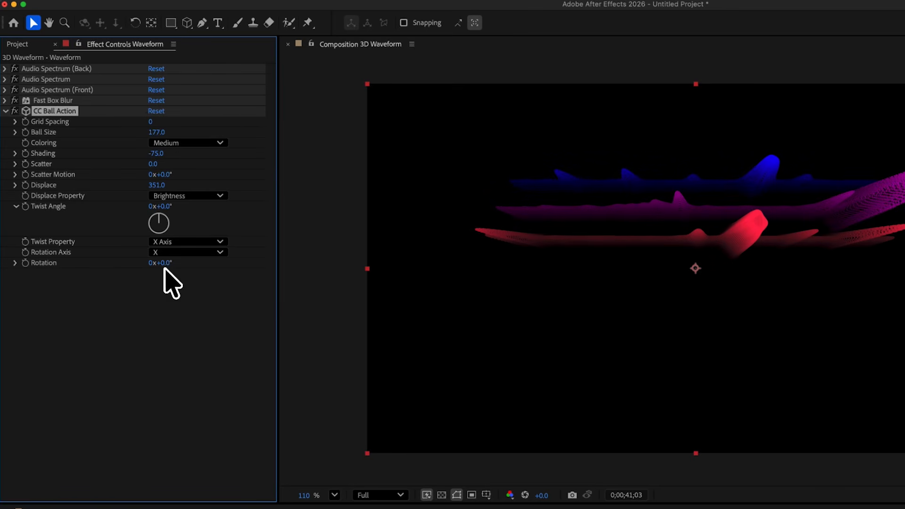
mouse_move(161, 262)
mouse_down()
mouse_move(150, 266)
mouse_move(169, 265)
mouse_up()
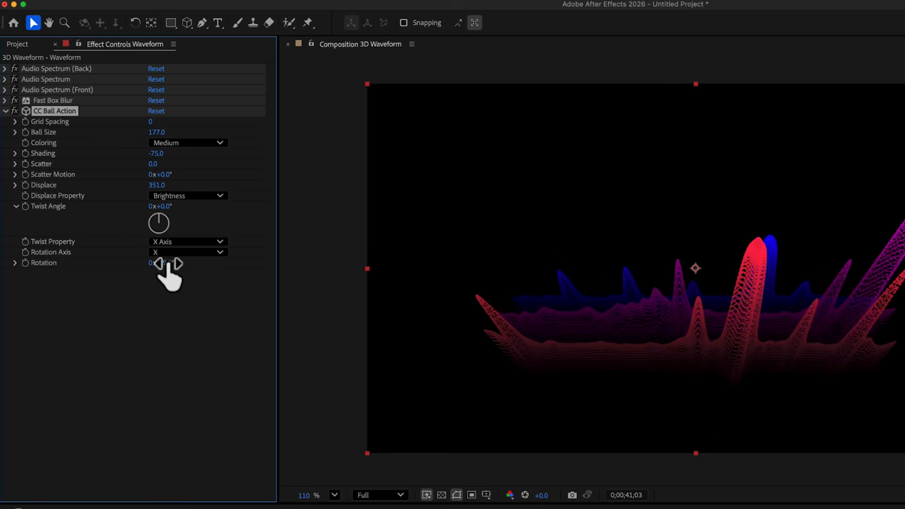
- Add Camera 1, orbit and dolly it around the waveform, then preview
click(216, 4)
mouse_move(218, 17)
click(390, 54)
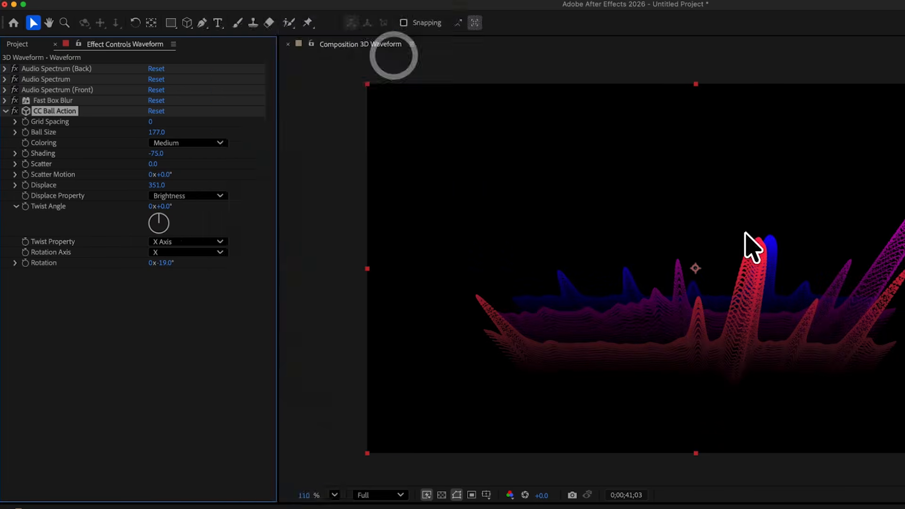
click(834, 480)
key(c)
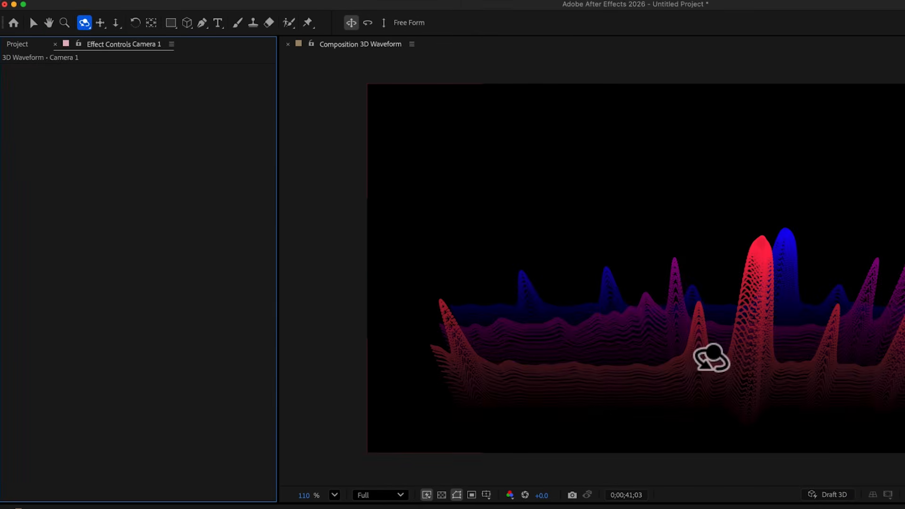
drag(710, 362, 710, 367)
key(c)
key(c)
drag(696, 266, 693, 207)
key(space)
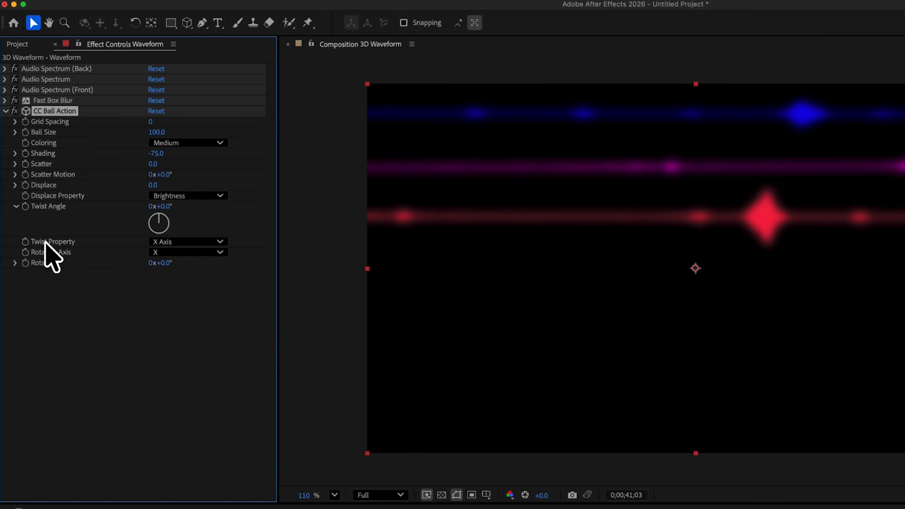
- Make Brightness drive CC Ball Action's twist and reposition the camera around the waveform
click(192, 238)
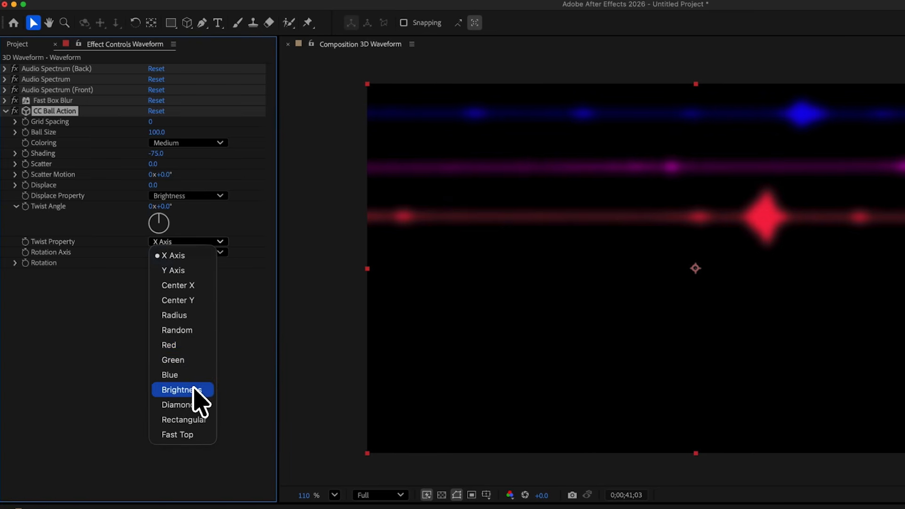
click(194, 387)
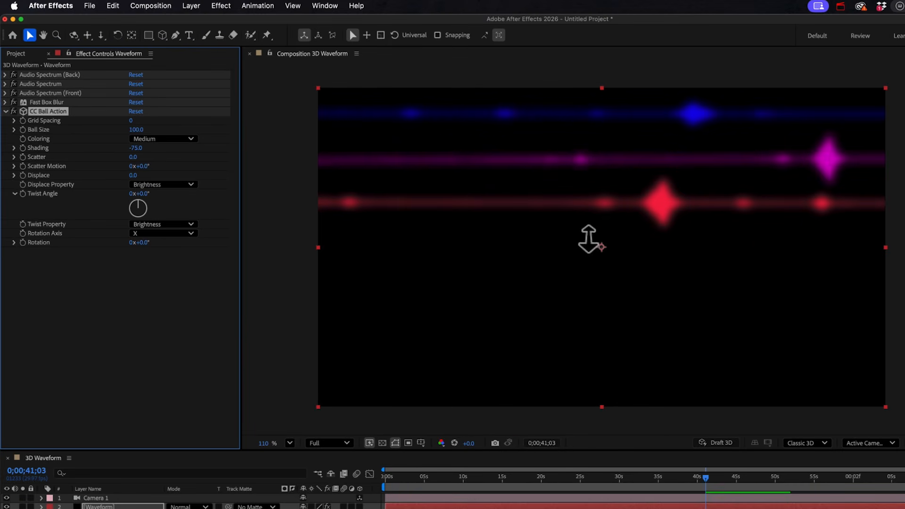
key(c)
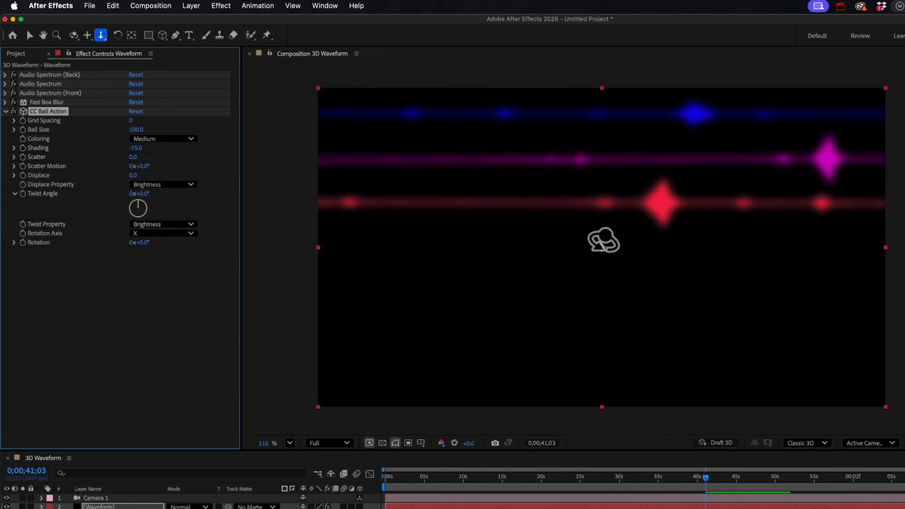
drag(604, 240, 527, 250)
key(c)
key(c)
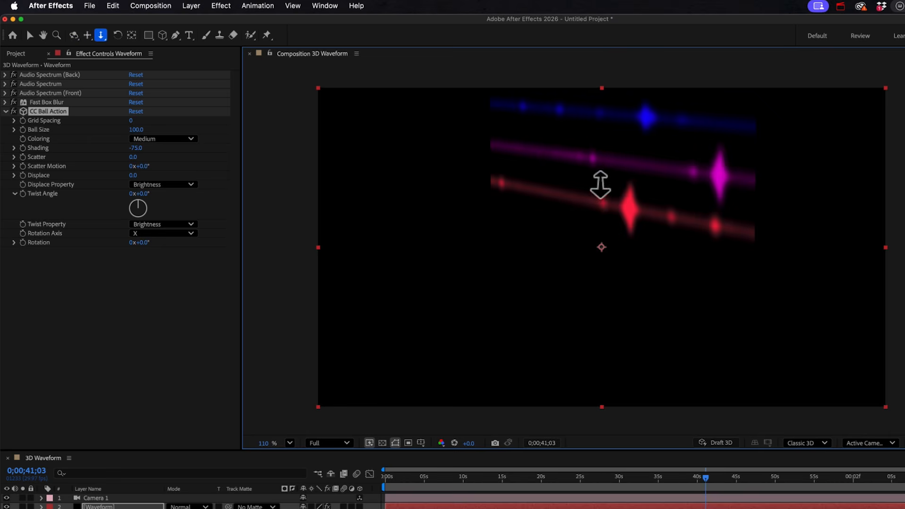
drag(600, 186, 596, 345)
key(v)
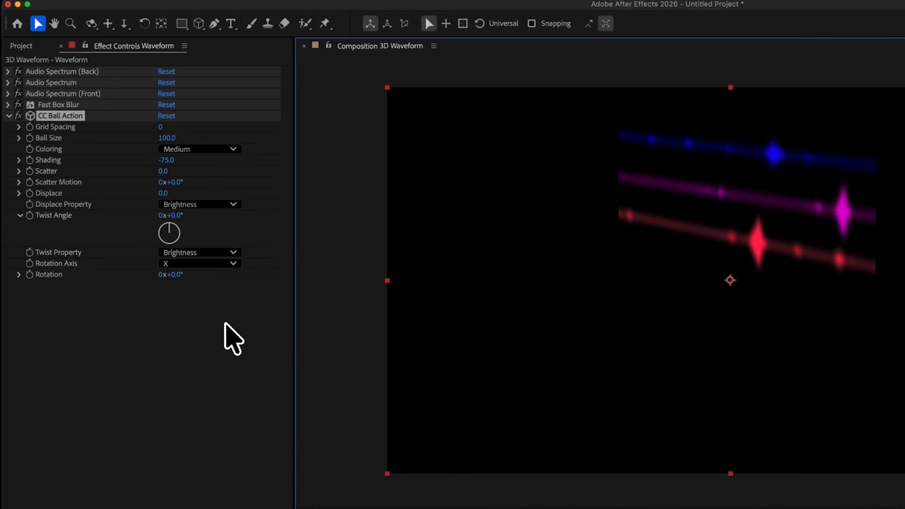
- Set Twist Angle to -180° and Rotation to 90° with the transparency grid shown
drag(178, 212, 316, 209)
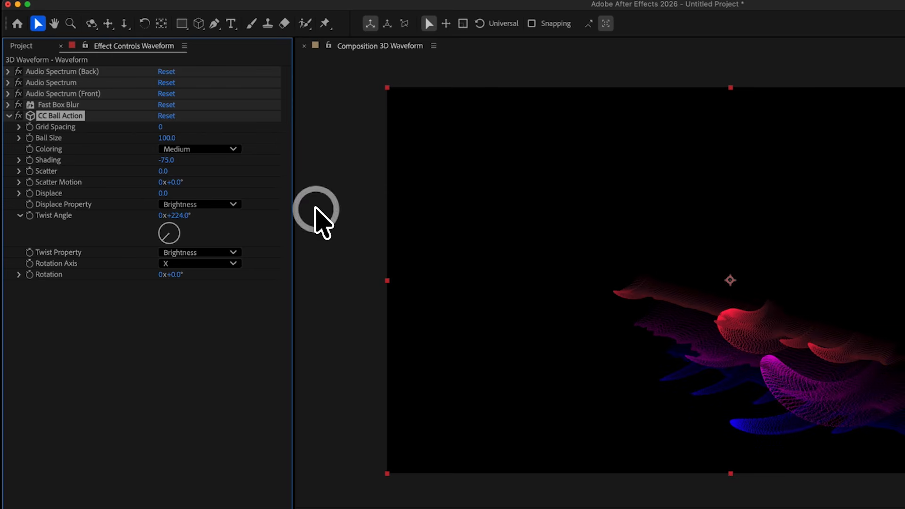
key(c)
key(c)
mouse_move(755, 319)
mouse_down()
mouse_move(721, 327)
mouse_move(760, 315)
mouse_up()
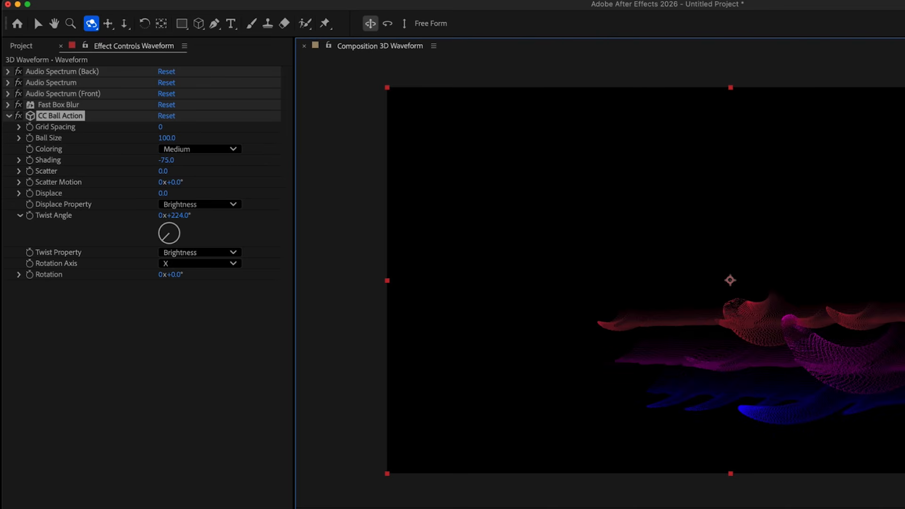
key(c)
click(467, 508)
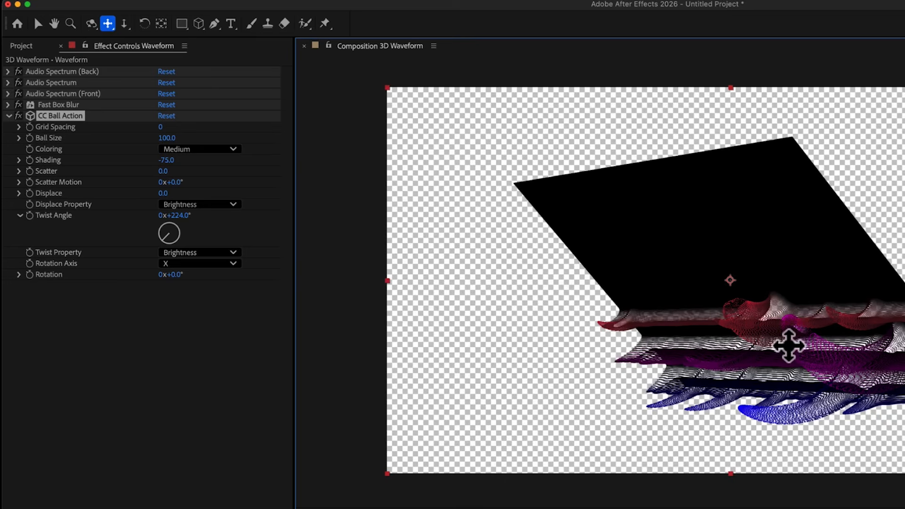
drag(790, 346, 674, 419)
key(c)
key(c)
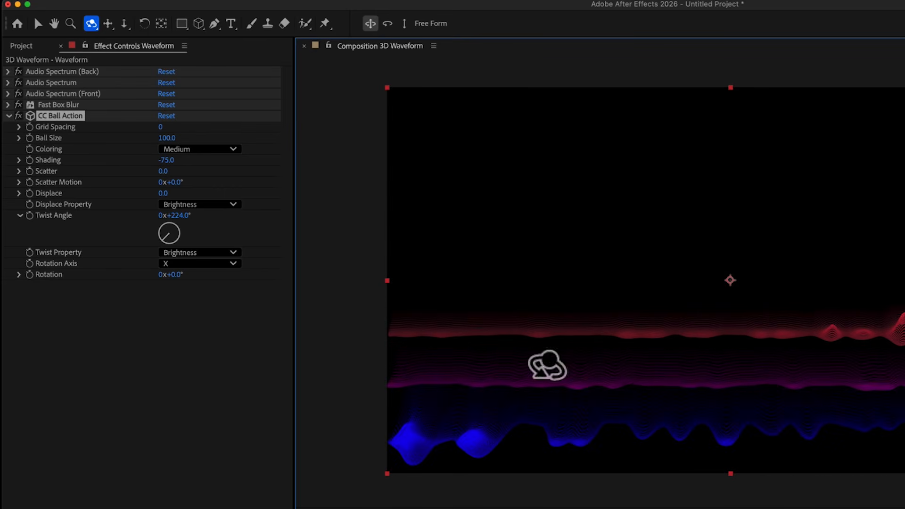
click(176, 216)
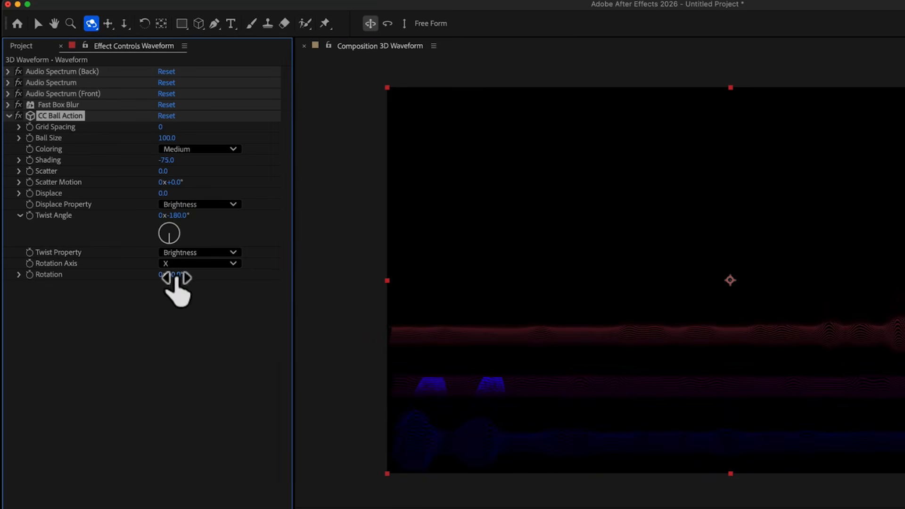
drag(183, 276, 234, 275)
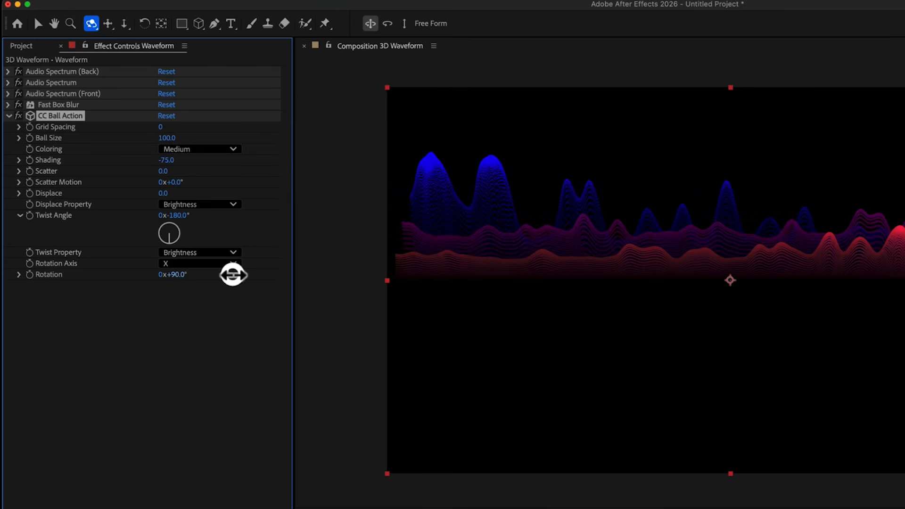
- Preview the animation, then set Grid Spacing to 1 and return Ball Size to 100
key(v)
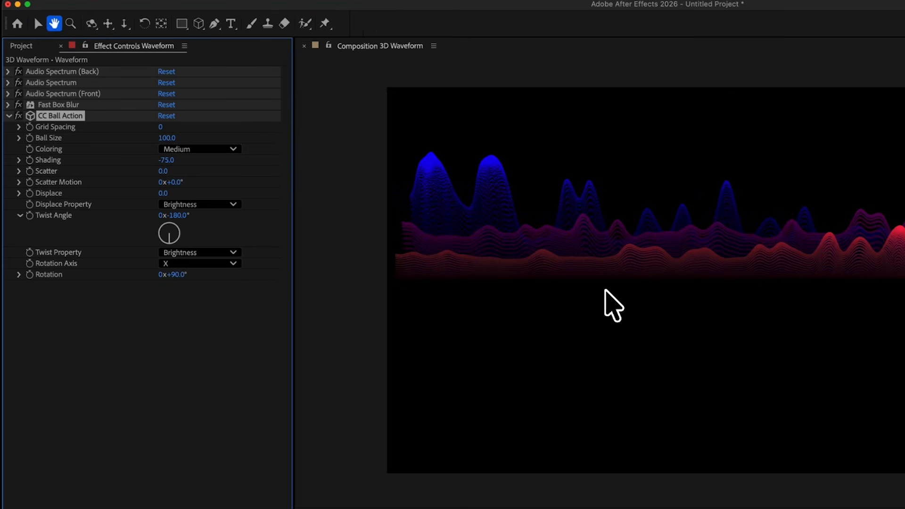
key(space)
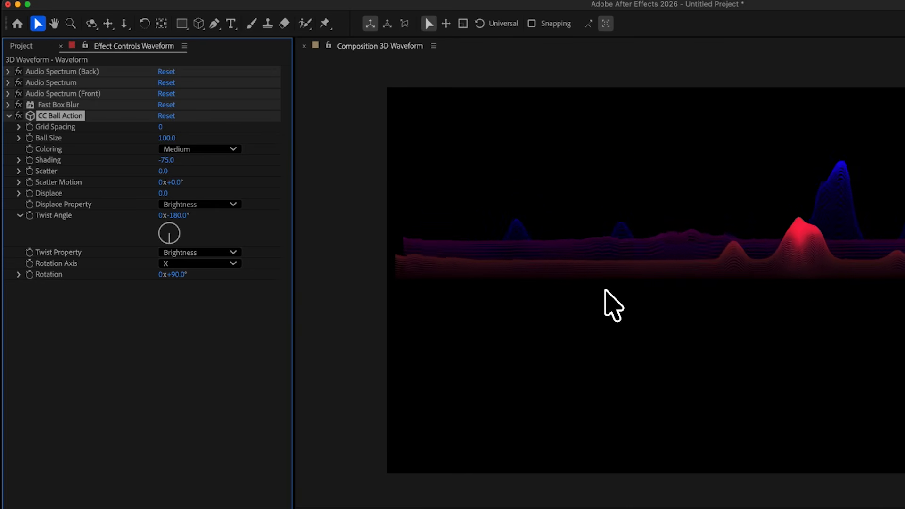
key(space)
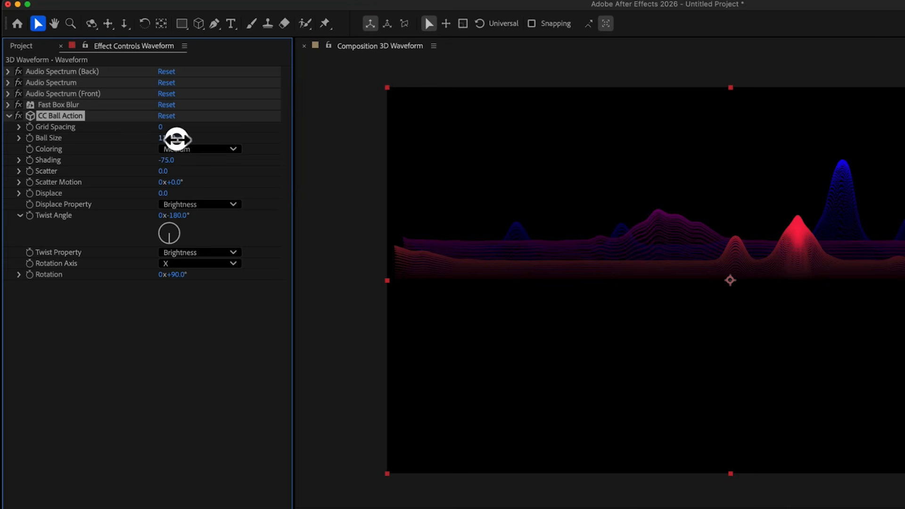
drag(176, 140, 157, 141)
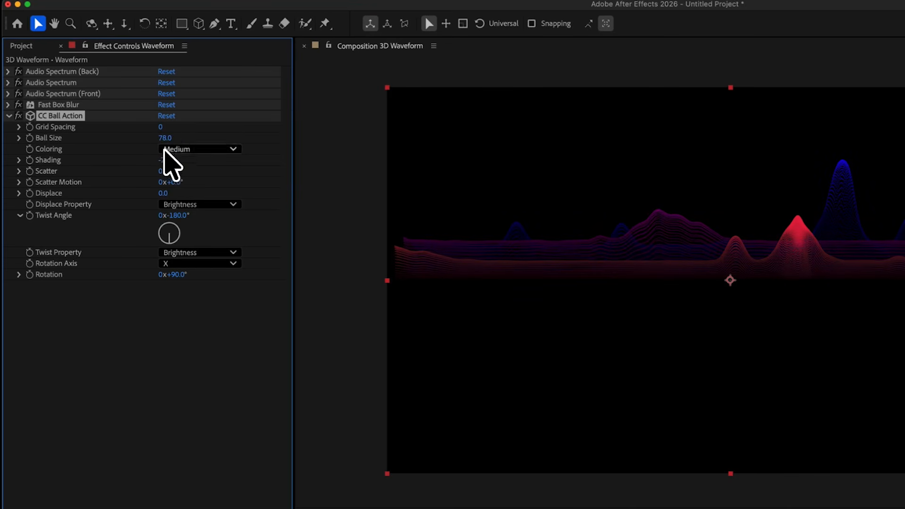
click(163, 126)
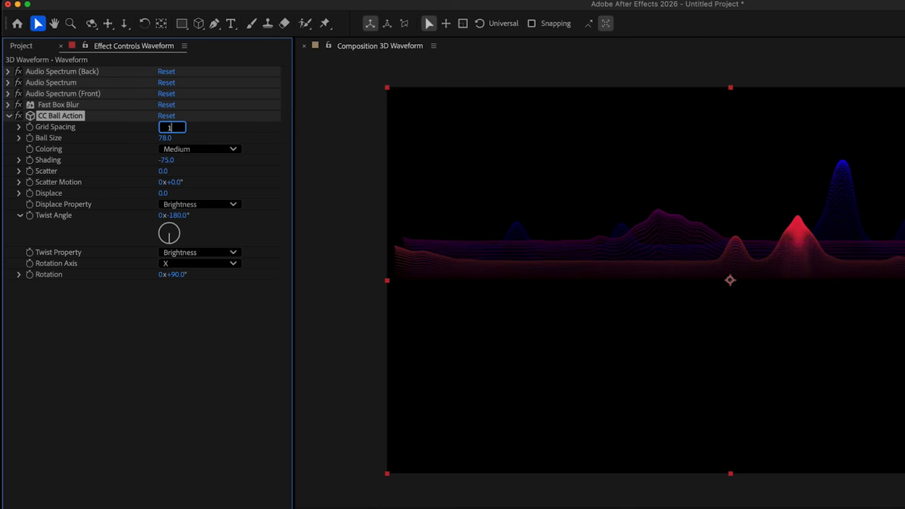
key(Return)
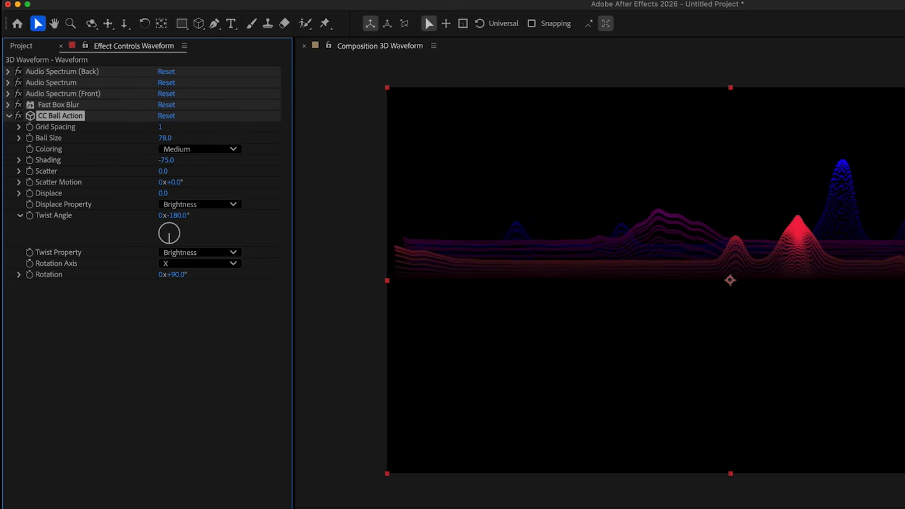
drag(165, 138, 182, 139)
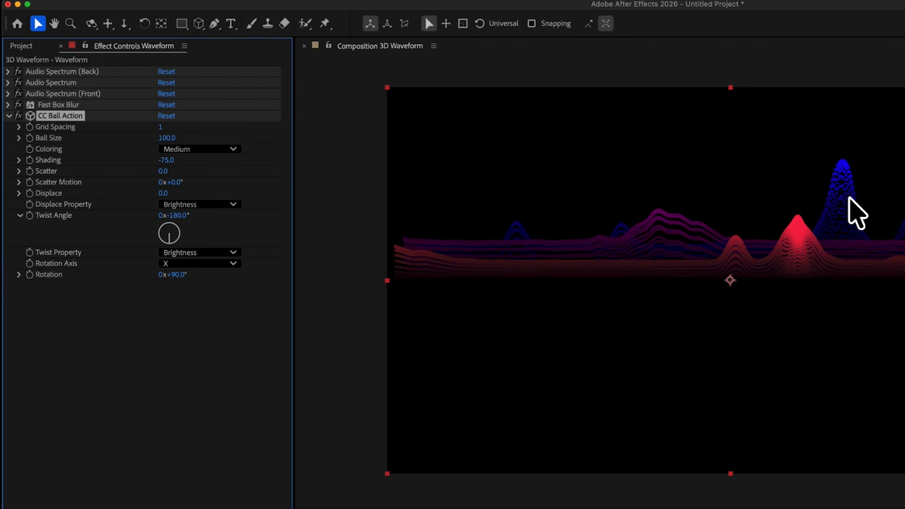
- Darken the Audio Spectrum (Back) inside colour to a deeper blue
click(8, 71)
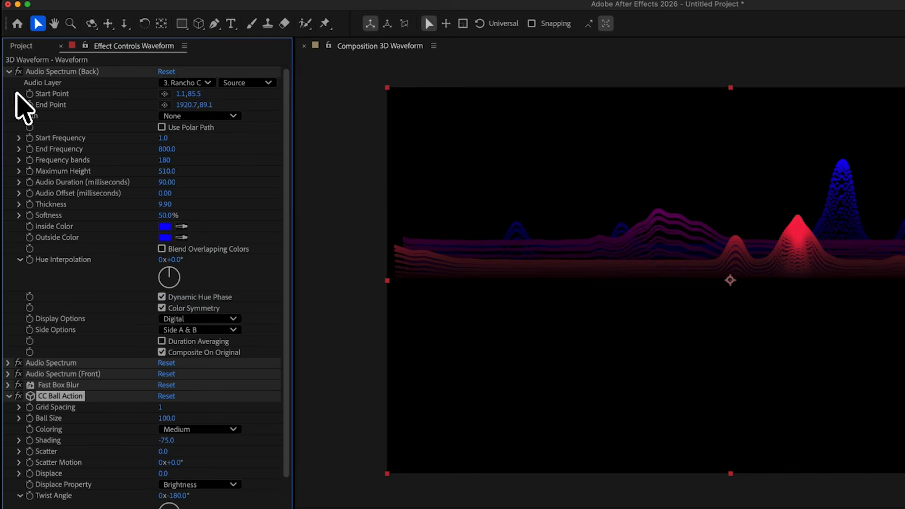
click(164, 227)
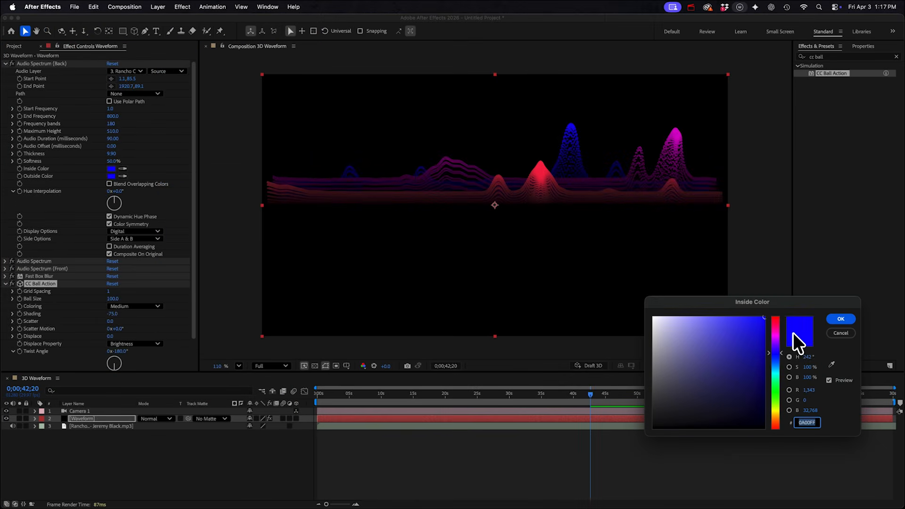
click(766, 343)
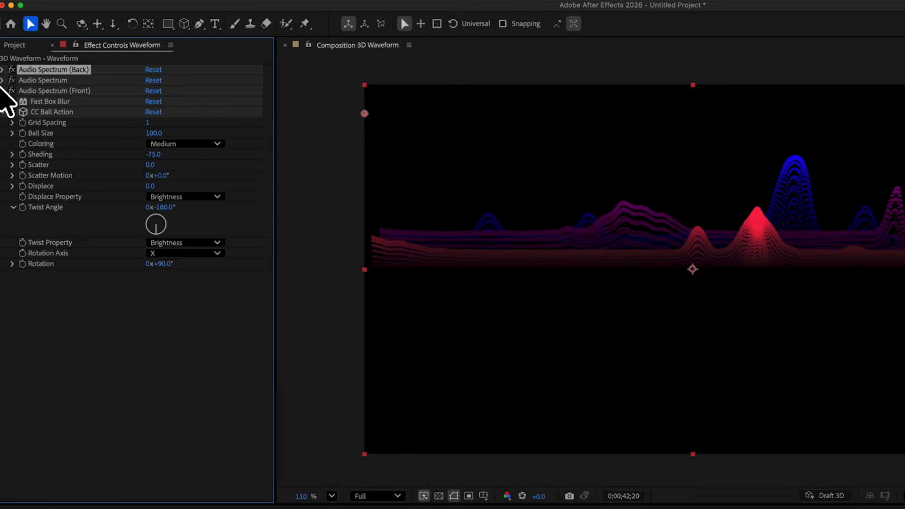
- Set Fast Box Blur radius to 13, jump to 33 seconds and disable CC Ball Action
click(50, 101)
click(4, 101)
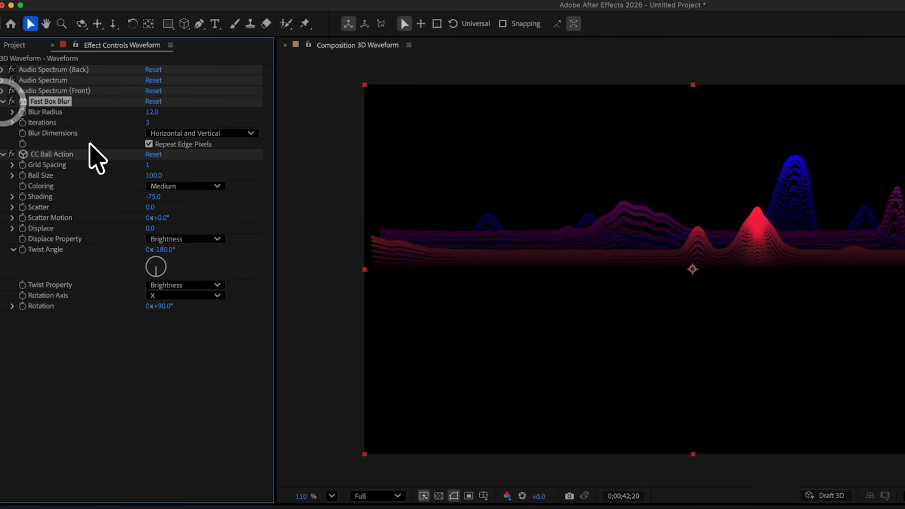
mouse_move(154, 114)
mouse_down()
mouse_move(89, 115)
mouse_move(188, 118)
mouse_move(168, 118)
mouse_up()
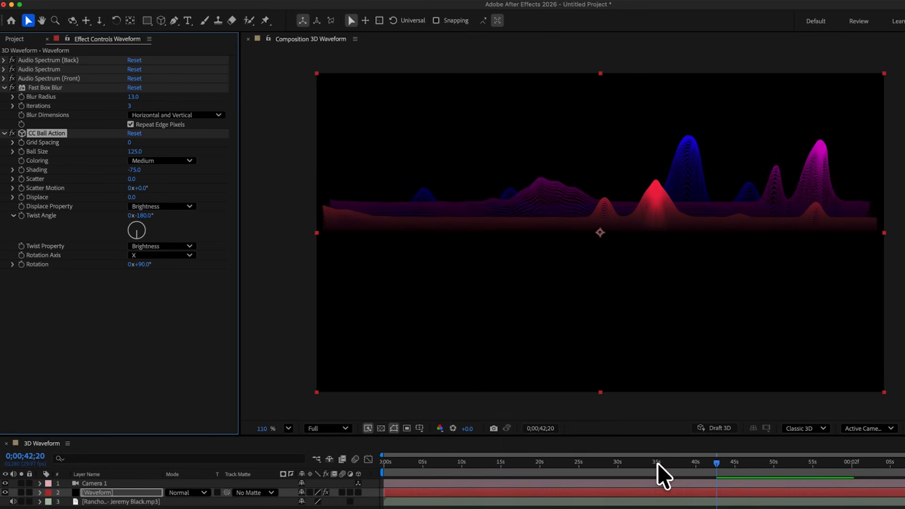
click(646, 462)
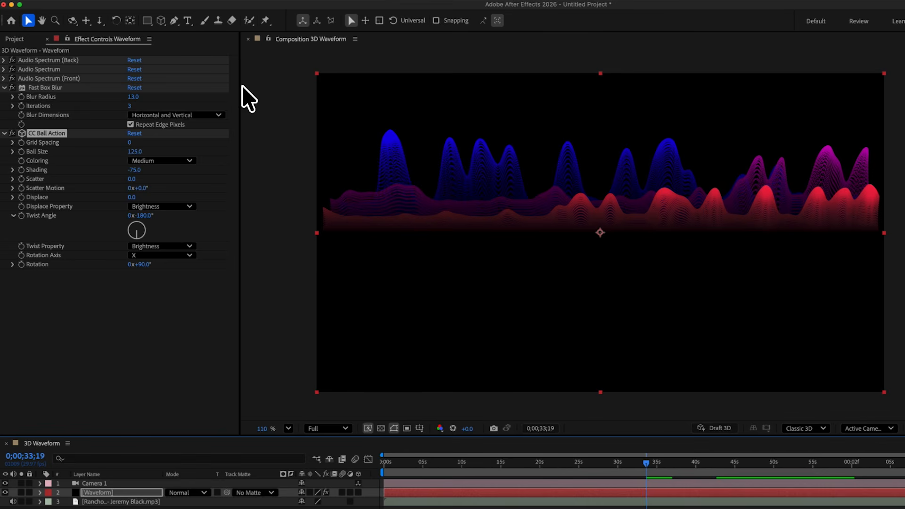
click(12, 133)
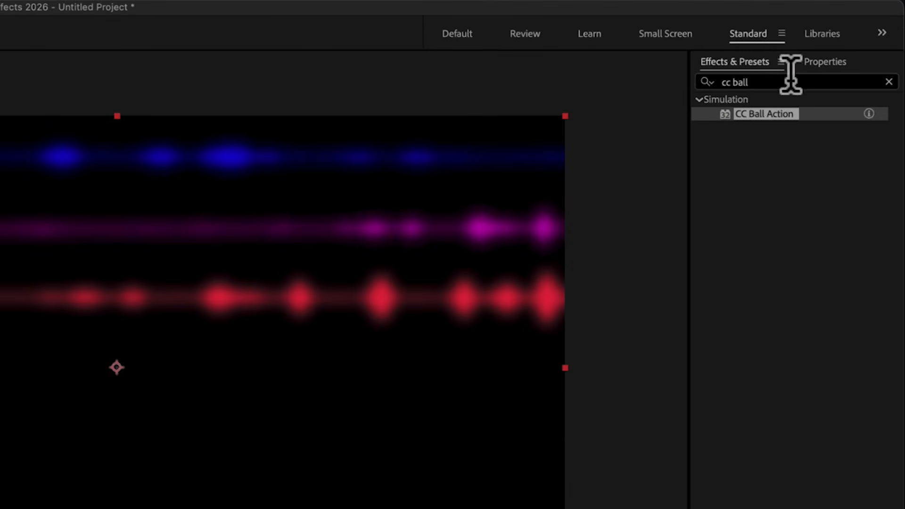
drag(792, 79, 558, 18)
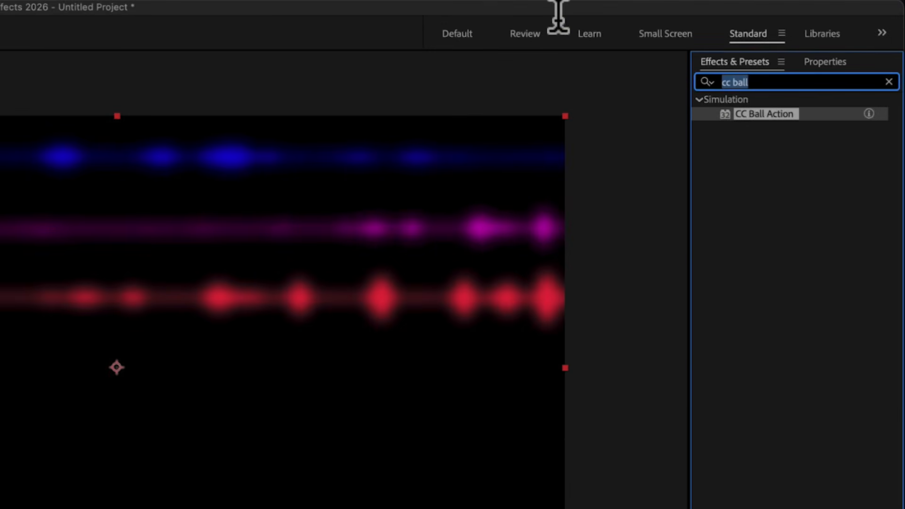
- Add a Fill effect to the Waveform layer between Fast Box Blur and CC Ball Action
text(fill)
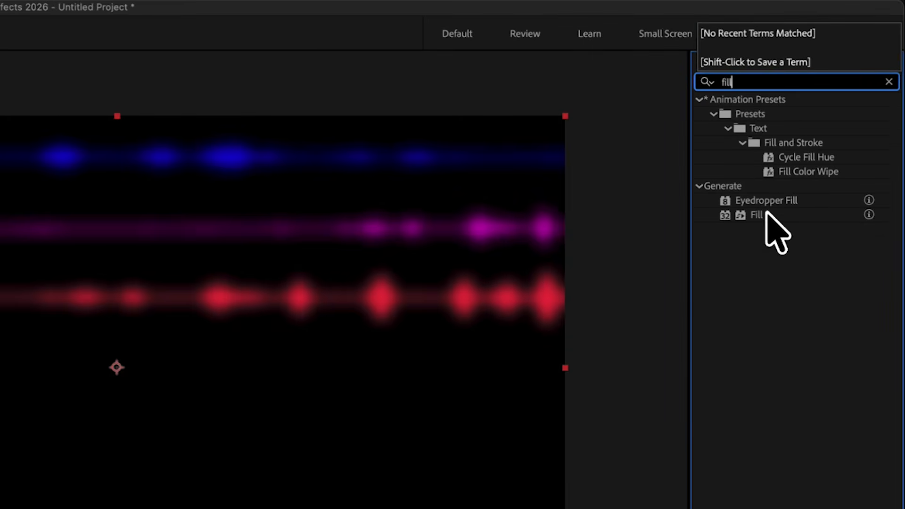
drag(765, 212, 349, 264)
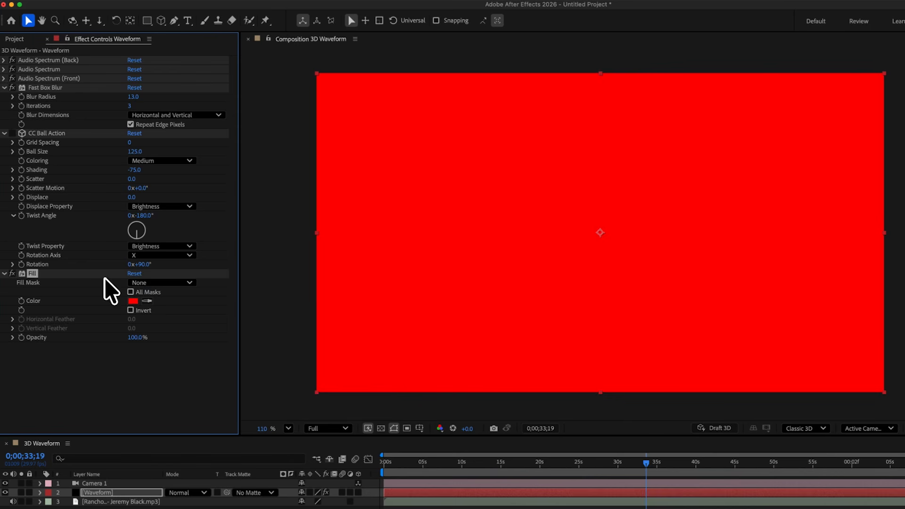
drag(31, 273, 47, 122)
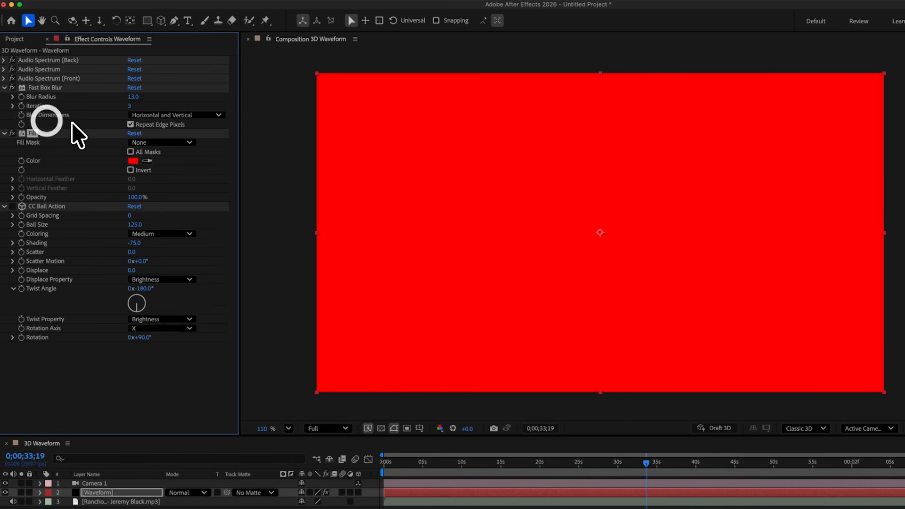
- Draw a tall rectangular mask centred on the Waveform layer
click(147, 20)
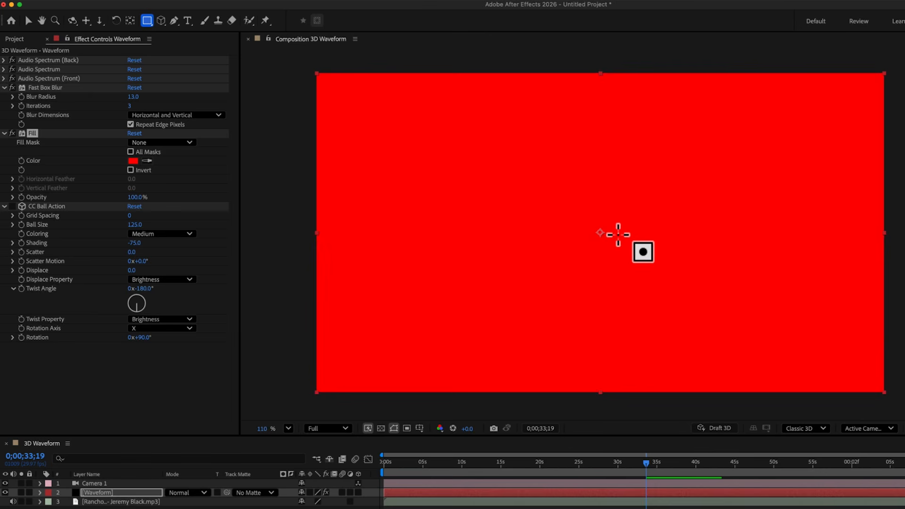
scroll(618, 234, down, 5)
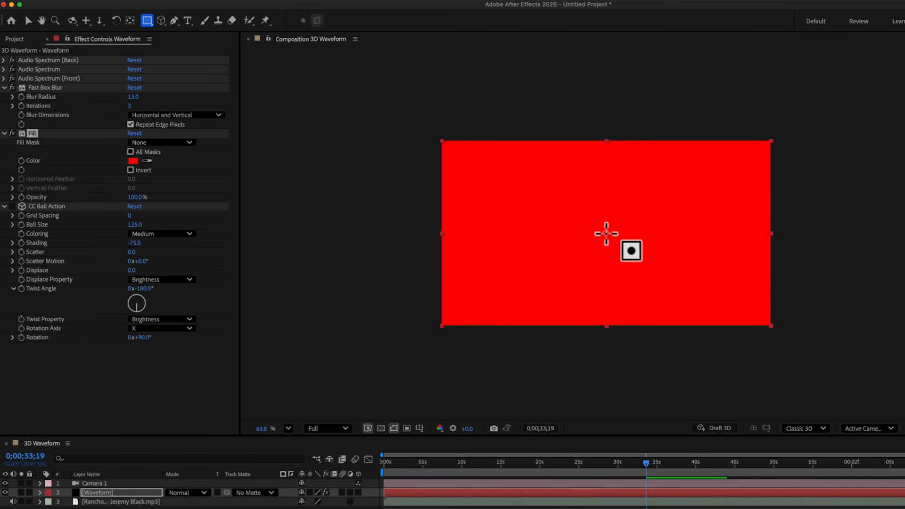
drag(606, 234, 710, 433)
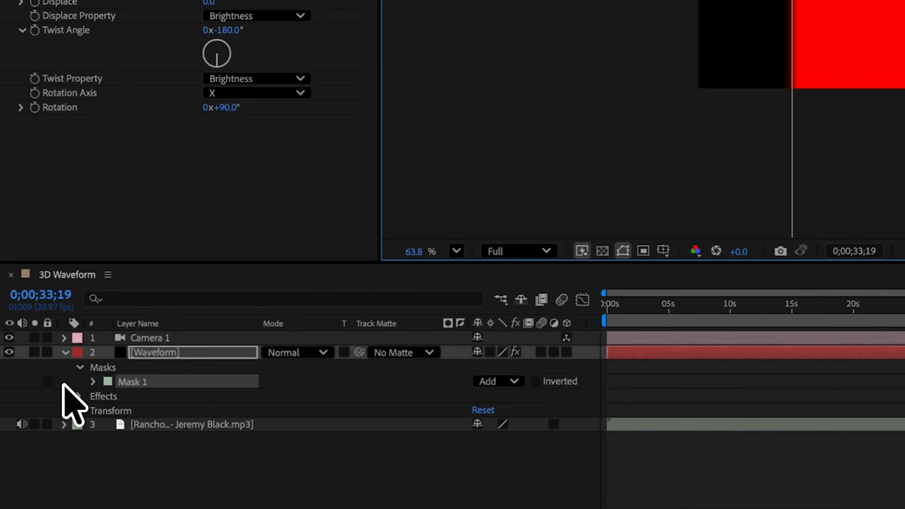
- Limit Fill to Mask 1 through its compositing options, then invert and feather Mask 1
click(64, 459)
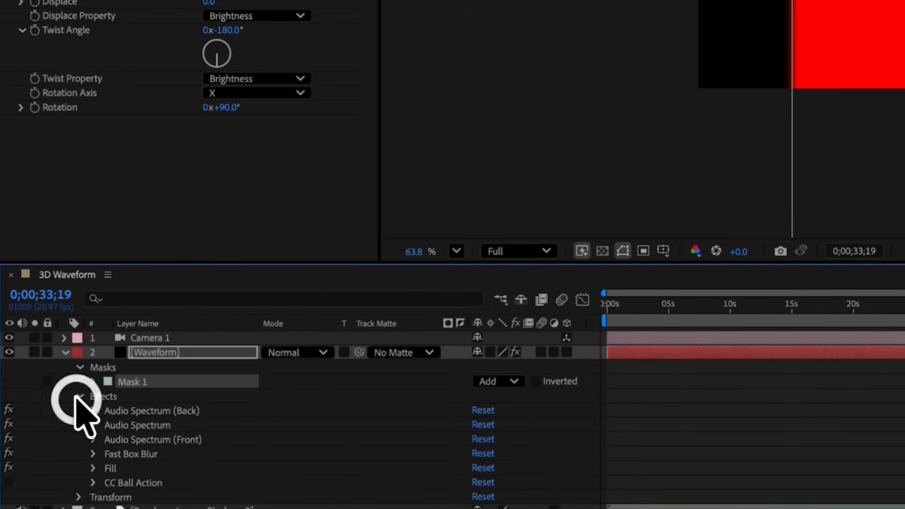
click(92, 468)
scroll(94, 467, down, 5)
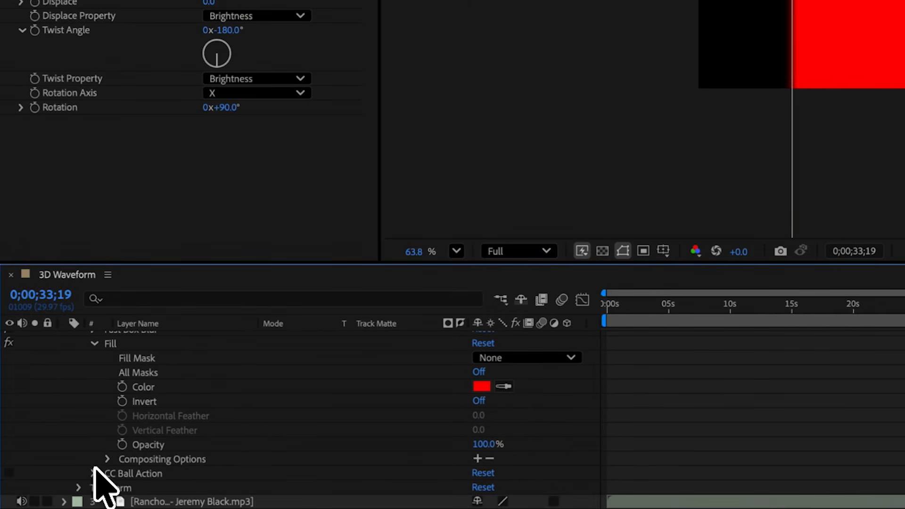
click(477, 458)
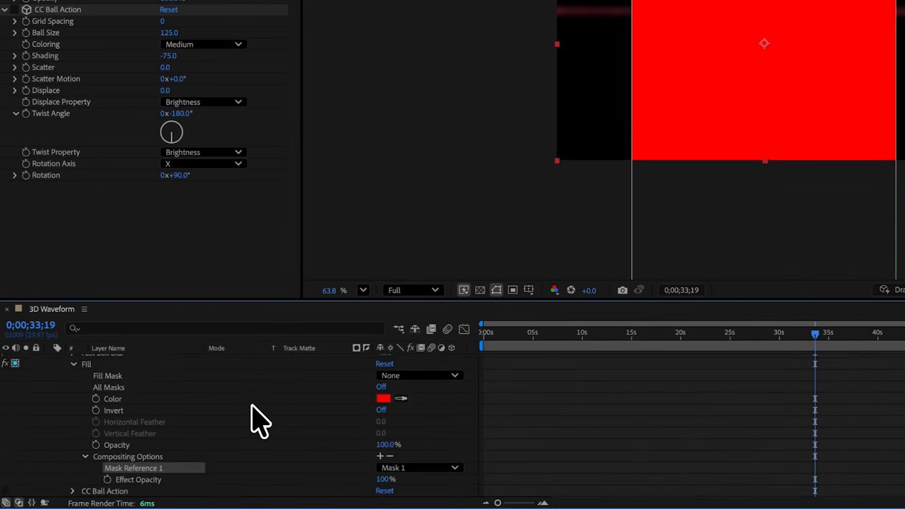
scroll(258, 421, up, 5)
click(74, 394)
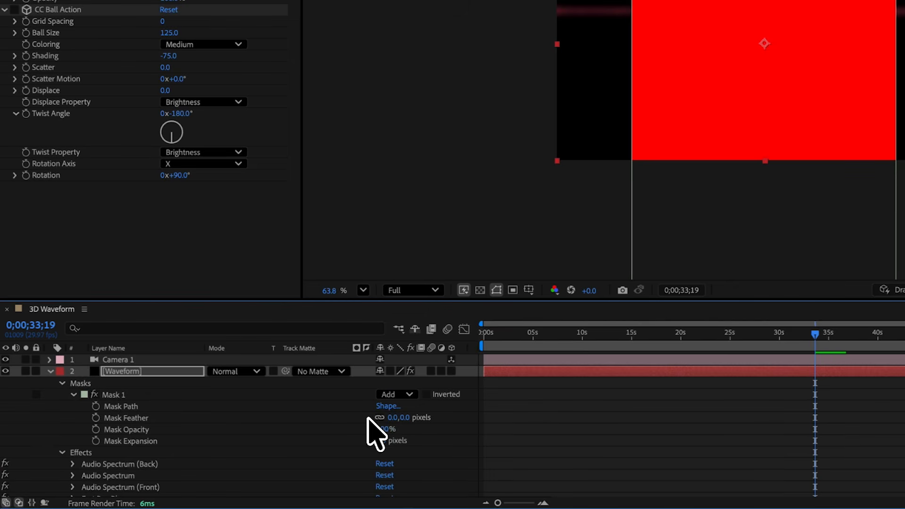
click(427, 394)
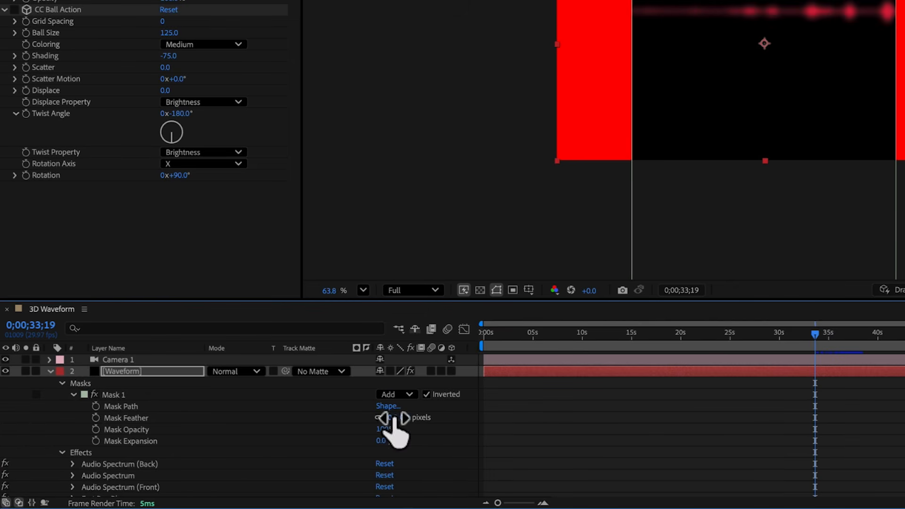
drag(394, 418, 546, 440)
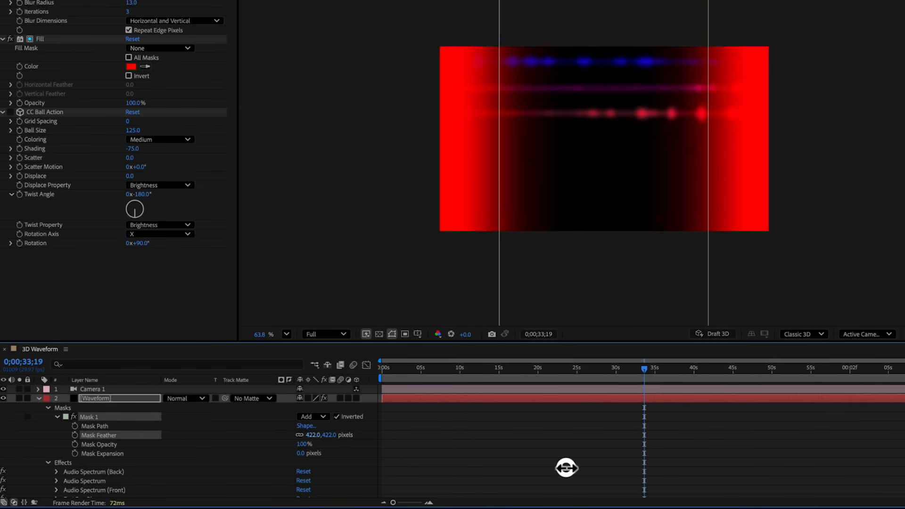
- Make the Fill black, re-enable CC Ball Action and settle the mask feather at 409 pixels
click(131, 67)
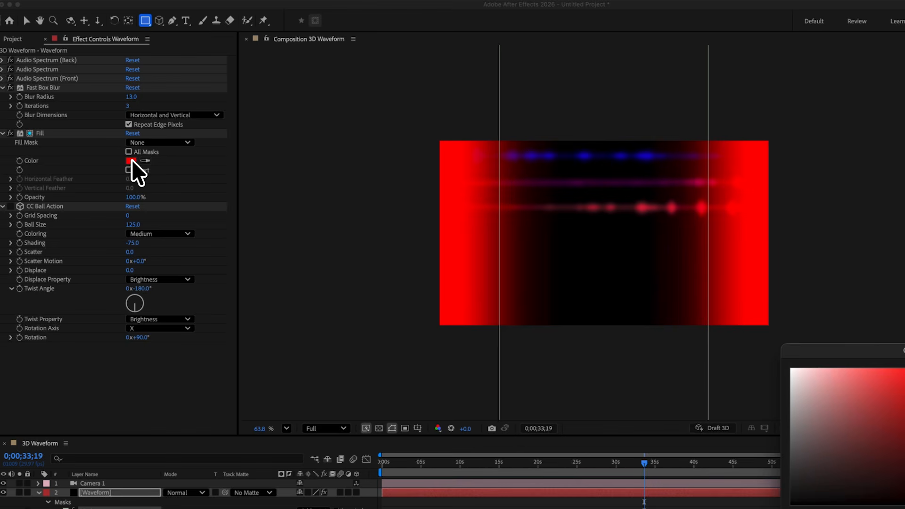
click(873, 504)
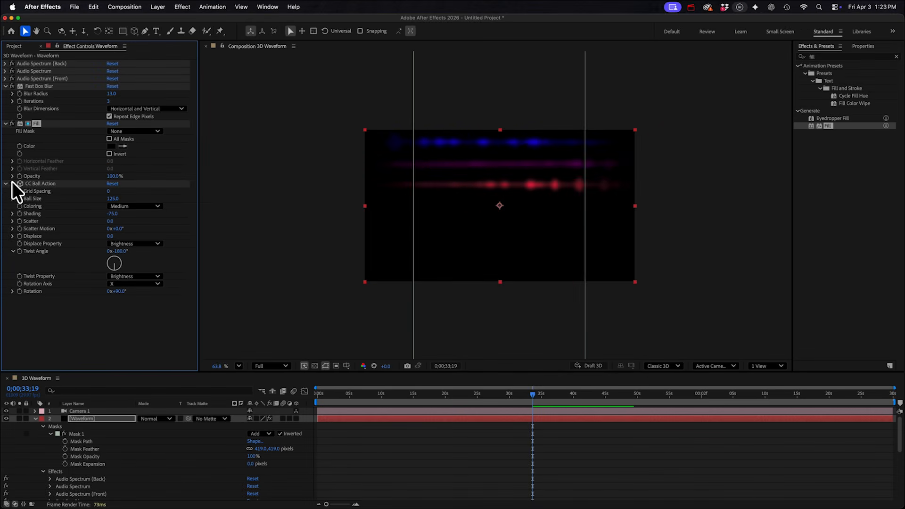
click(12, 183)
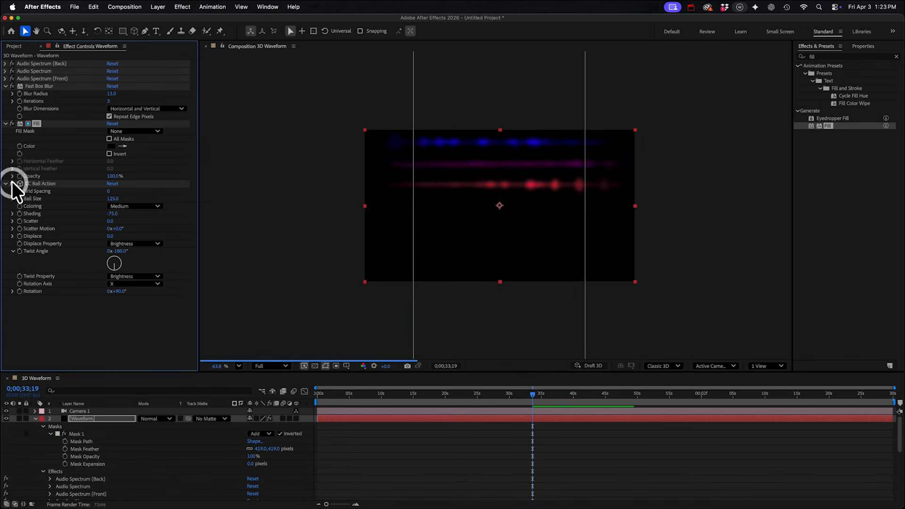
drag(261, 449, 268, 452)
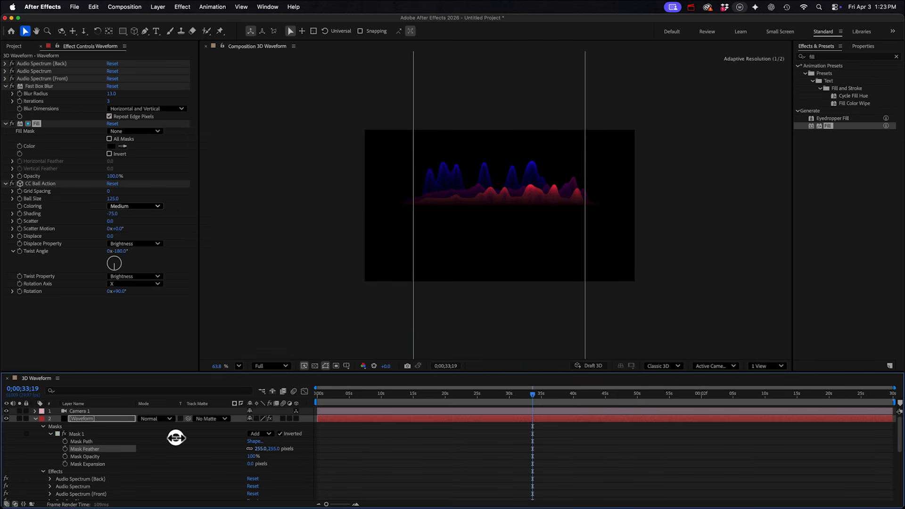
drag(176, 437, 263, 443)
mouse_move(417, 206)
mouse_down()
mouse_move(465, 211)
mouse_move(392, 216)
mouse_move(407, 217)
mouse_up()
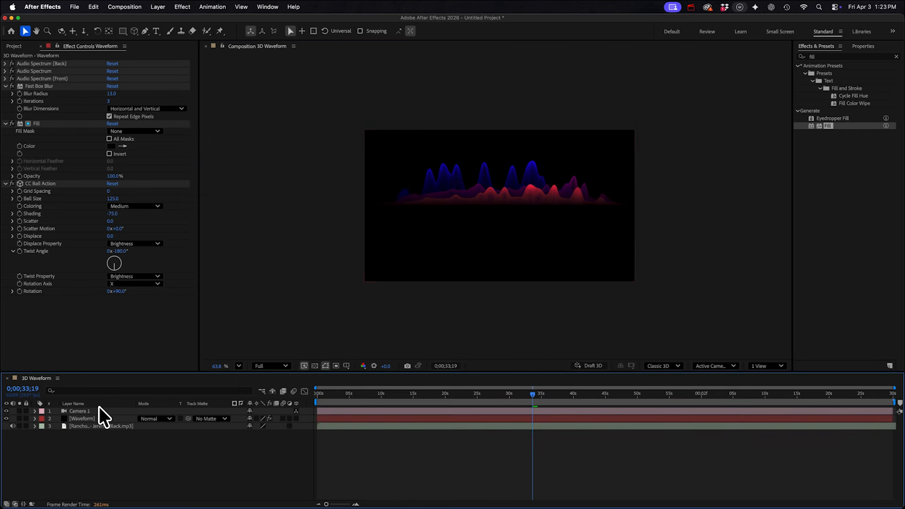
- Duplicate the Waveform layer and set the copy's CC Ball Action Twist Angle to 180°
click(80, 419)
key(super+d)
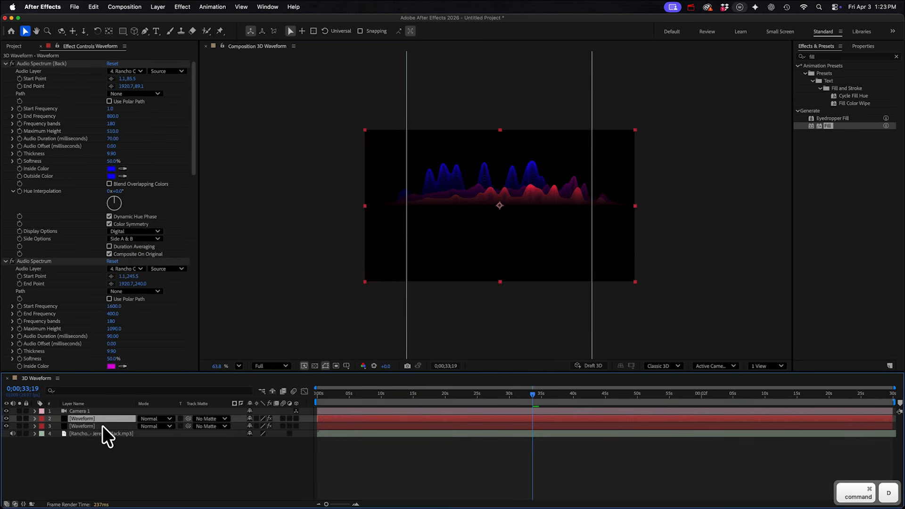
super+click(6, 260)
click(5, 101)
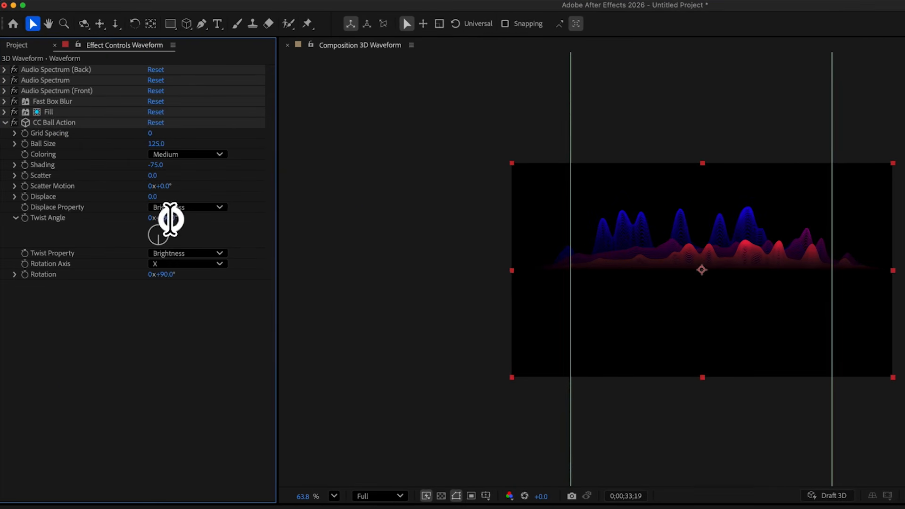
click(170, 219)
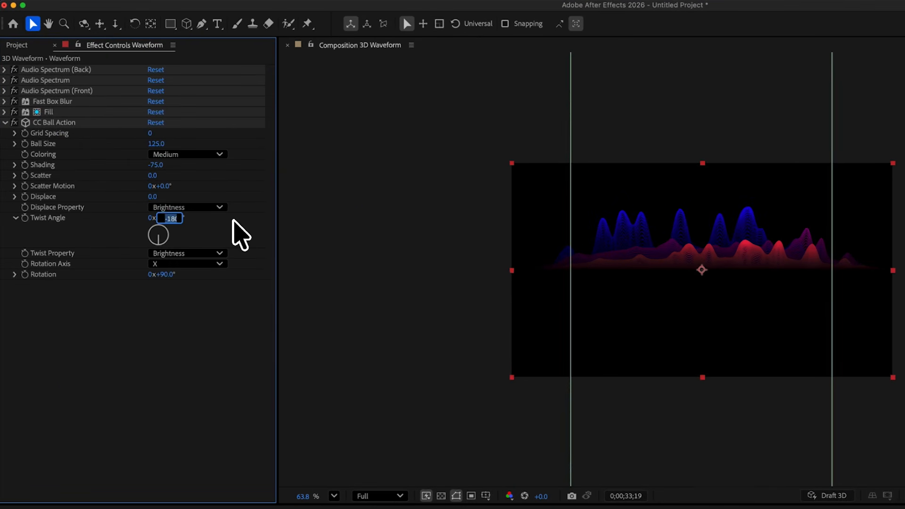
text(180)
key(Return)
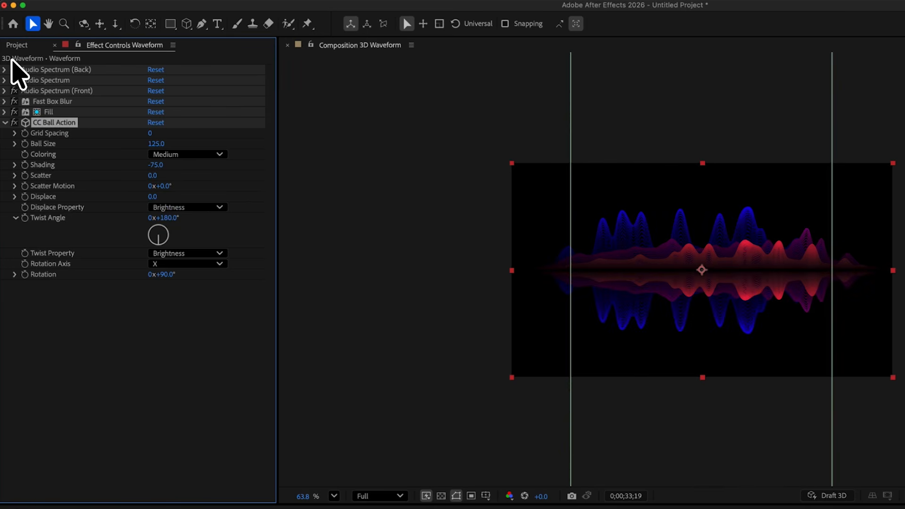
click(4, 70)
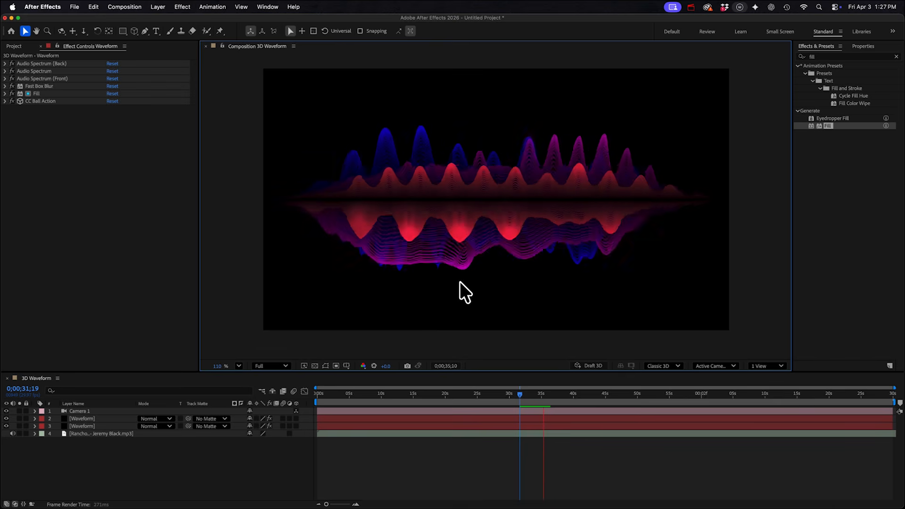
- Convert the music track to Audio Amplitude keyframes and reveal its Left, Right and Both Channels sliders
key(space)
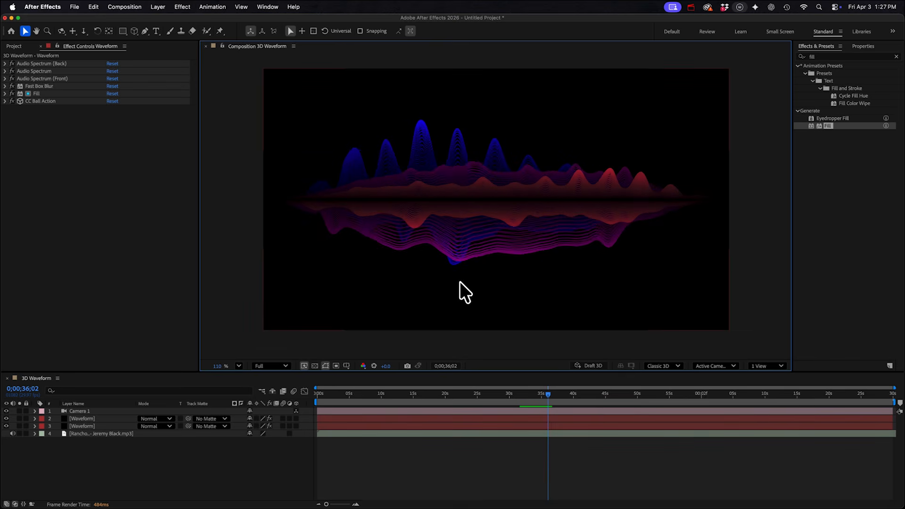
click(90, 433)
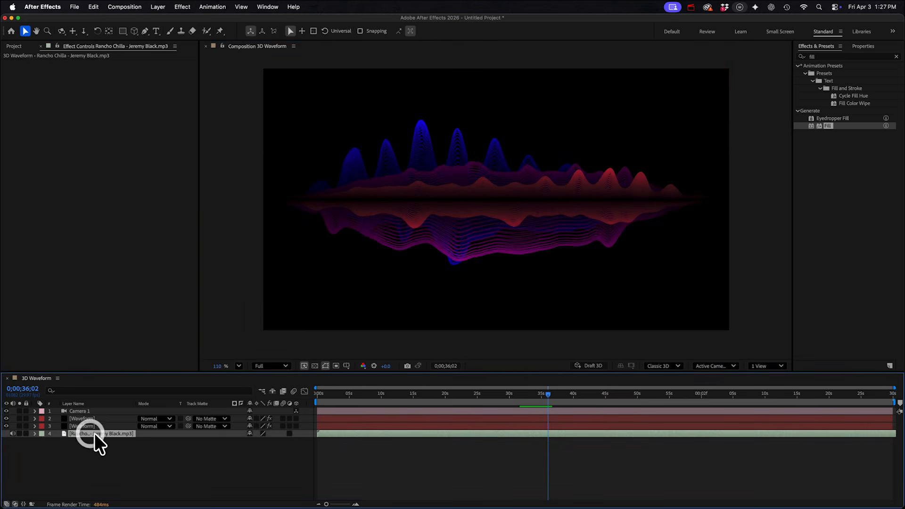
right_click(98, 433)
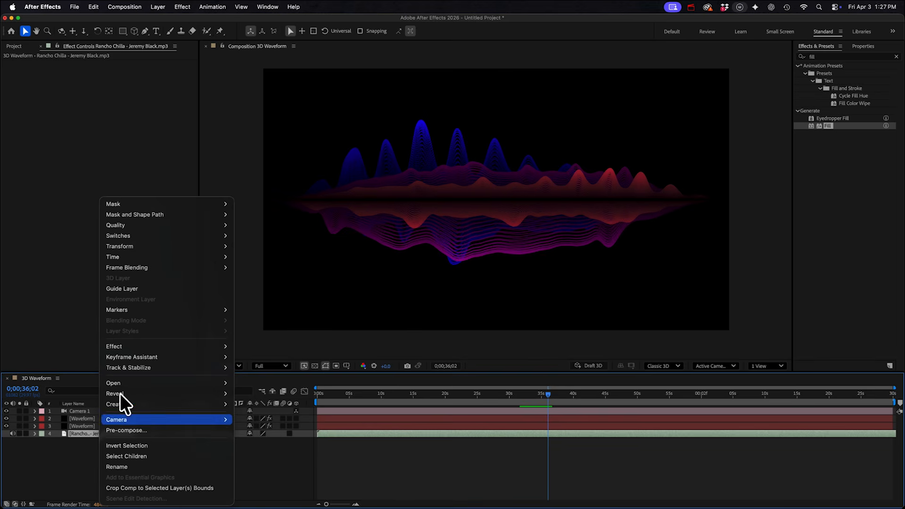
mouse_move(129, 357)
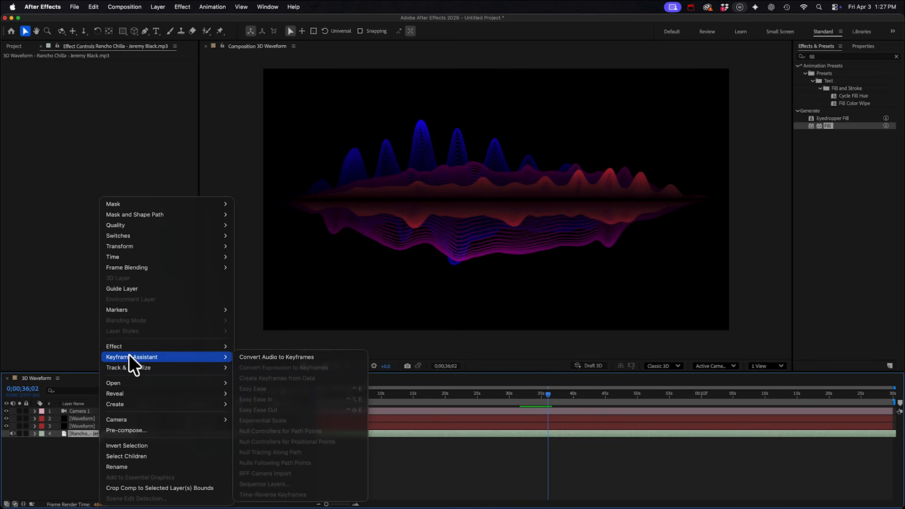
click(277, 358)
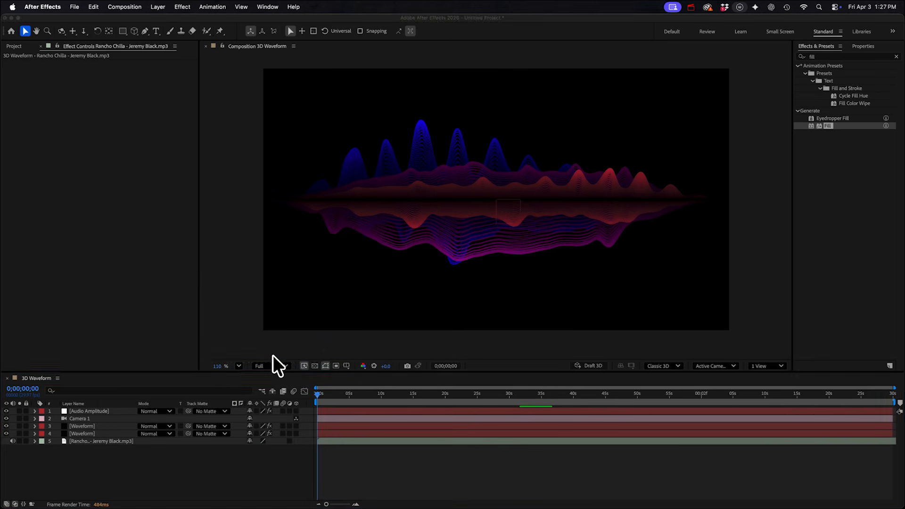
click(83, 411)
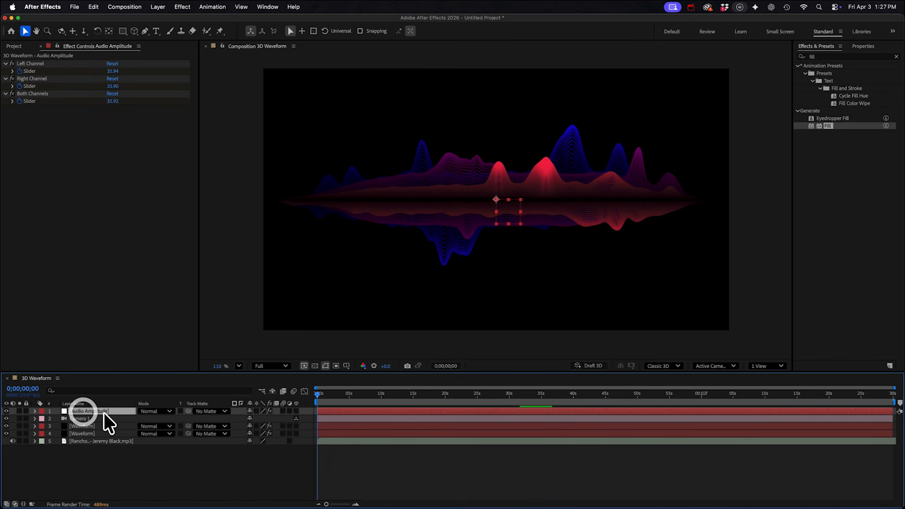
key(u)
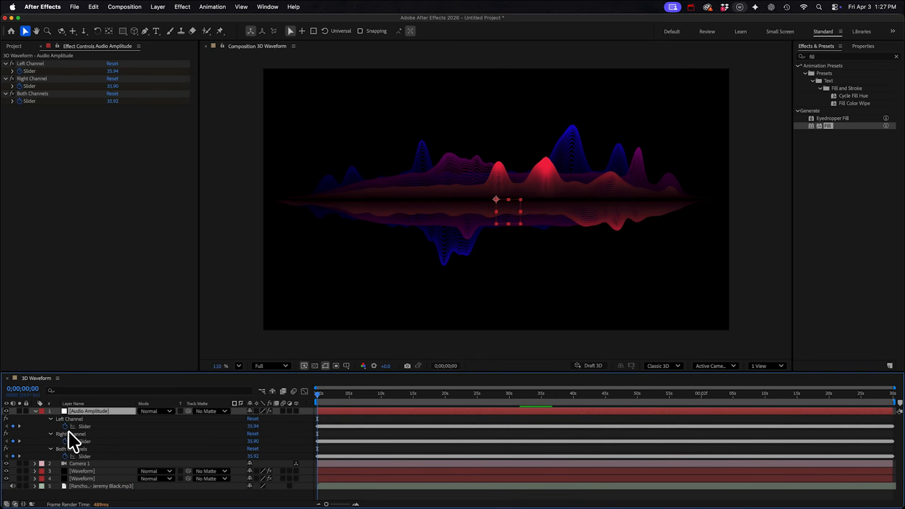
key(equal)
key(equal)
key(equal)
key(equal)
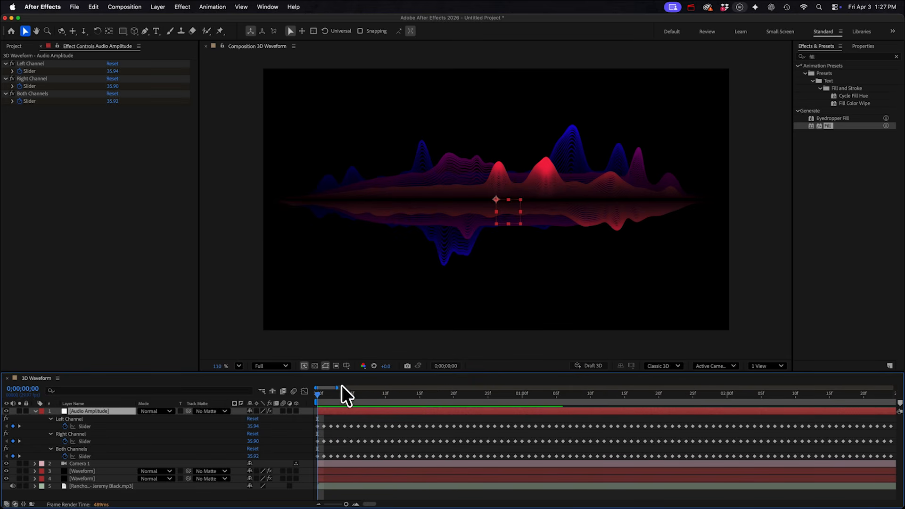
drag(324, 393, 508, 406)
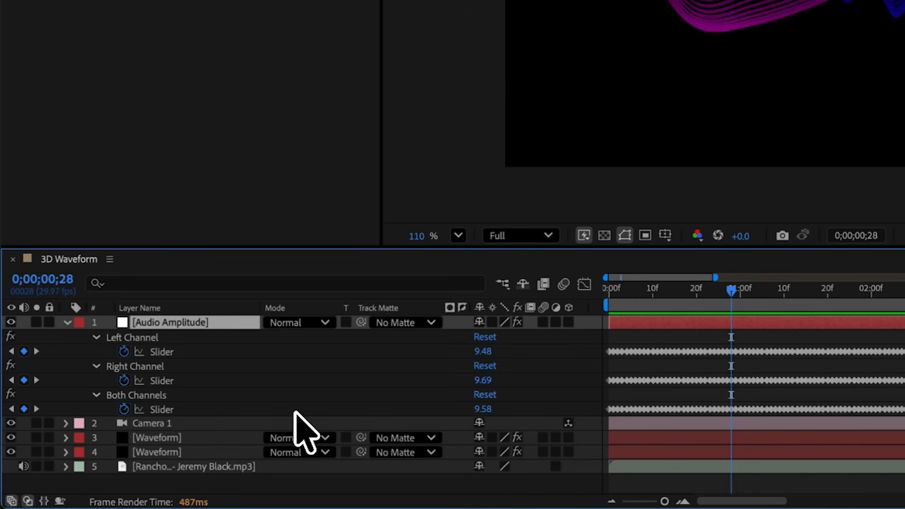
click(178, 438)
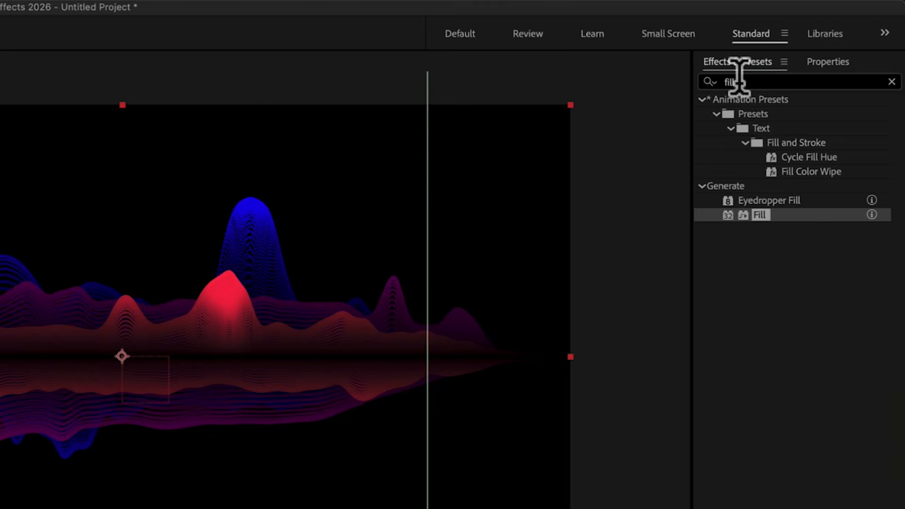
- Apply Color Balance (HLS) to the Waveform layer and link its Hue to the Both Channels slider
double_click(675, 76)
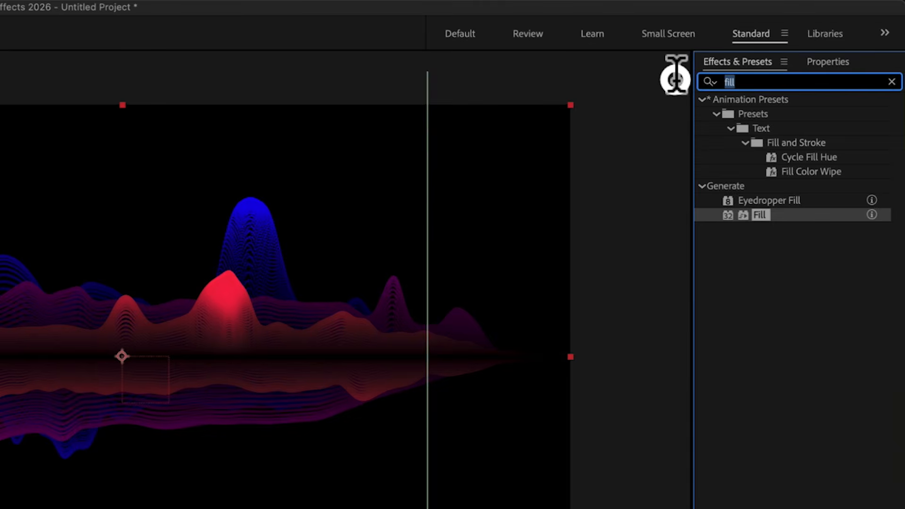
text(hls)
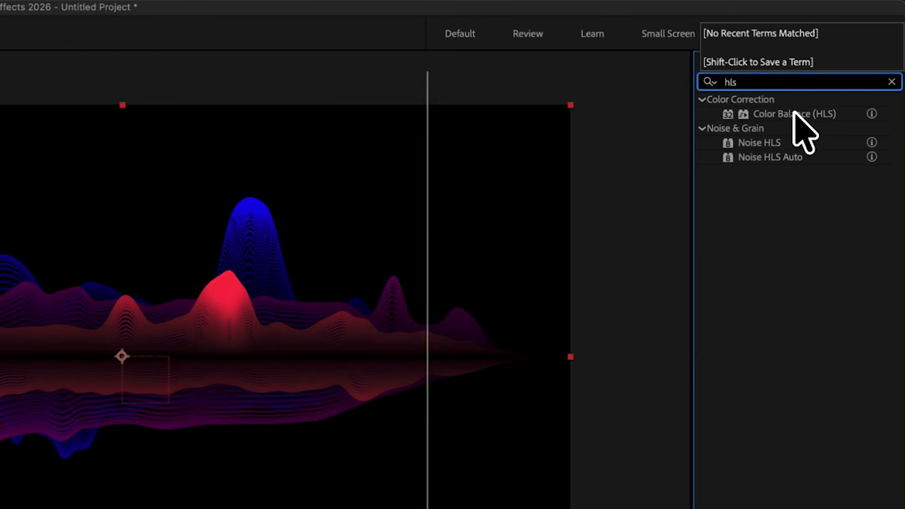
drag(795, 113, 152, 175)
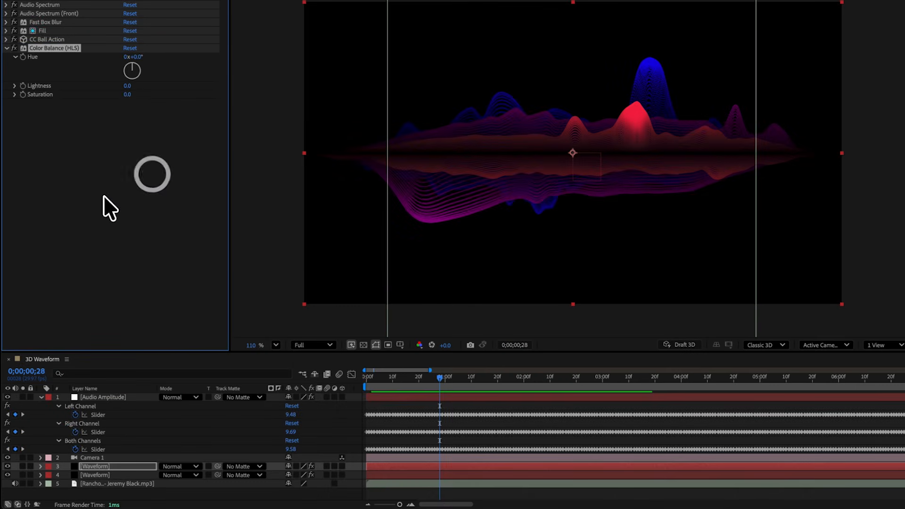
alt+click(21, 55)
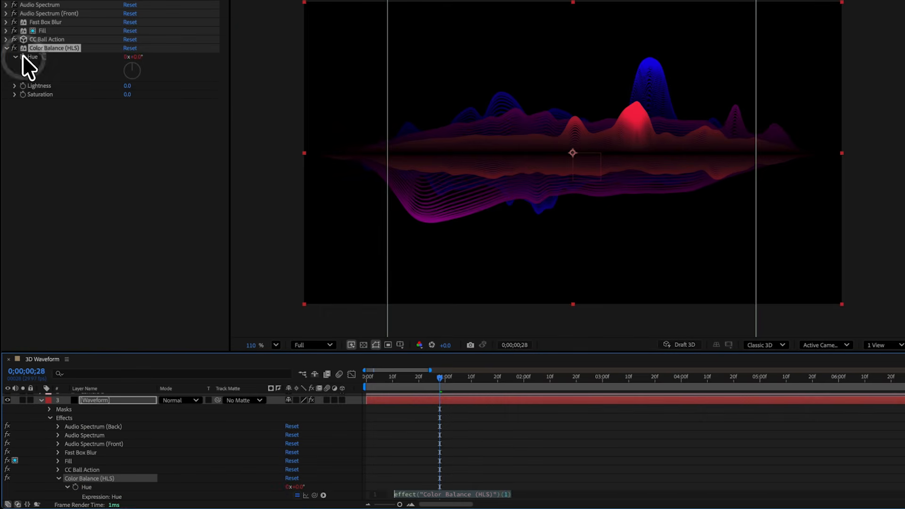
drag(142, 353, 141, 279)
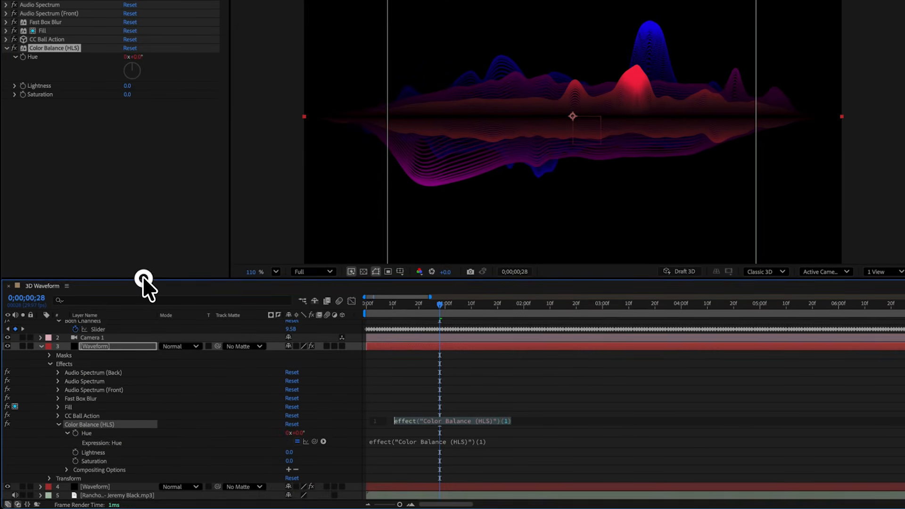
scroll(136, 426, up, 3)
click(388, 444)
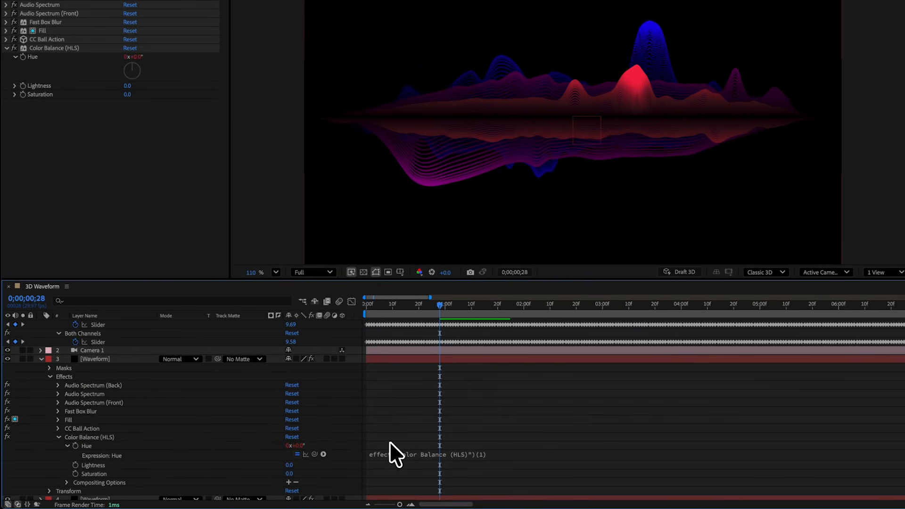
drag(315, 454, 94, 342)
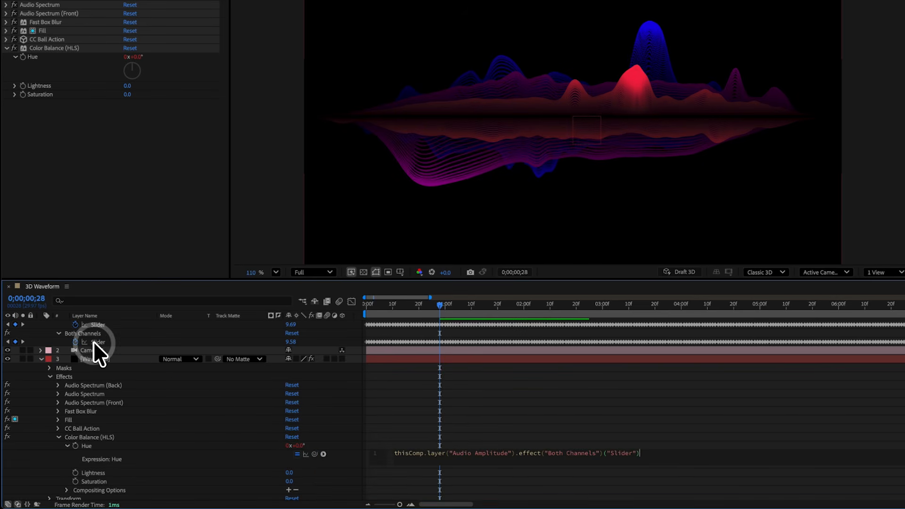
click(277, 445)
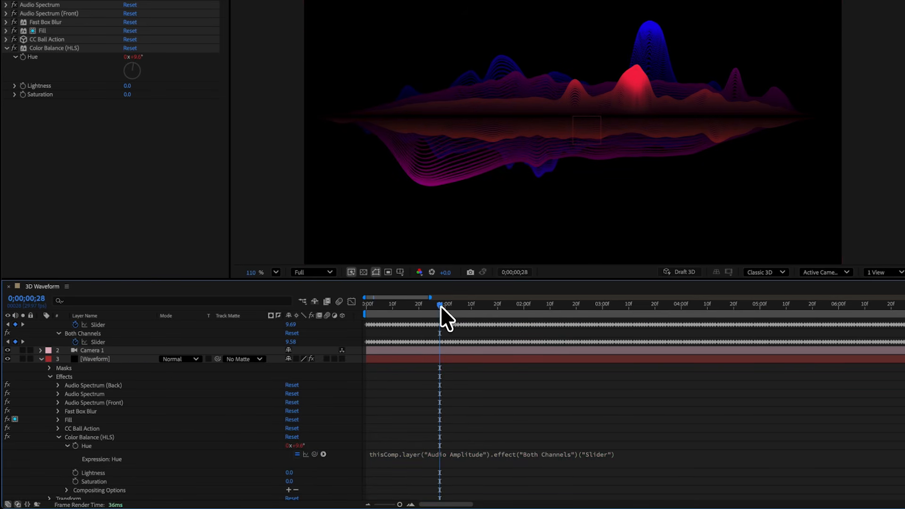
- Multiply the Hue expression by 10 and preview the colour-shifting waveform
drag(440, 306, 465, 310)
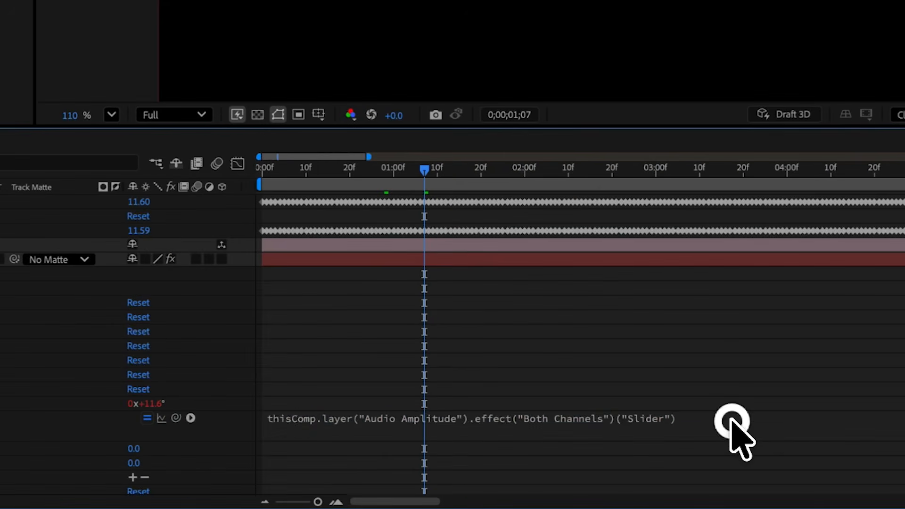
click(649, 456)
click(762, 415)
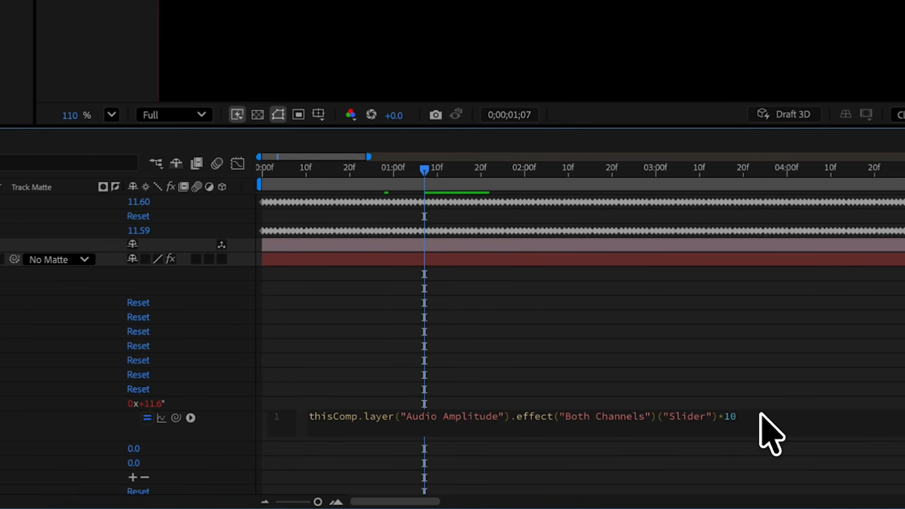
click(758, 400)
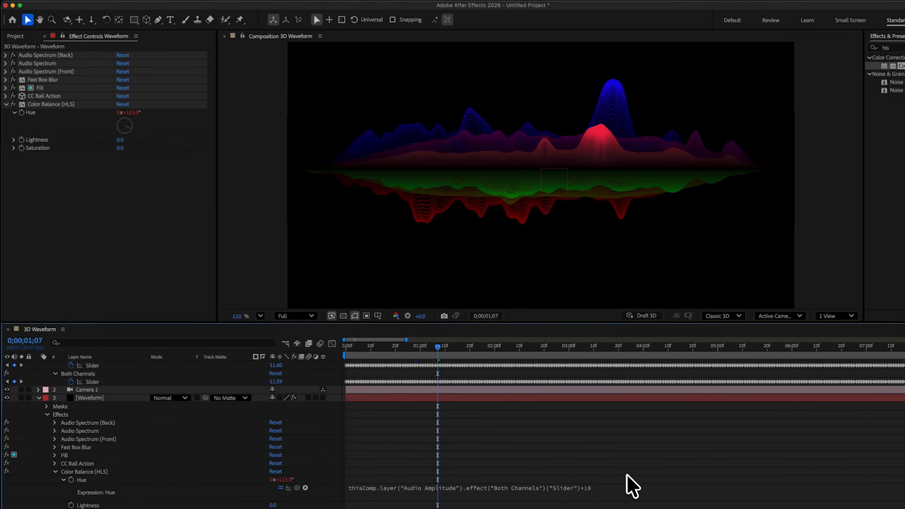
key(space)
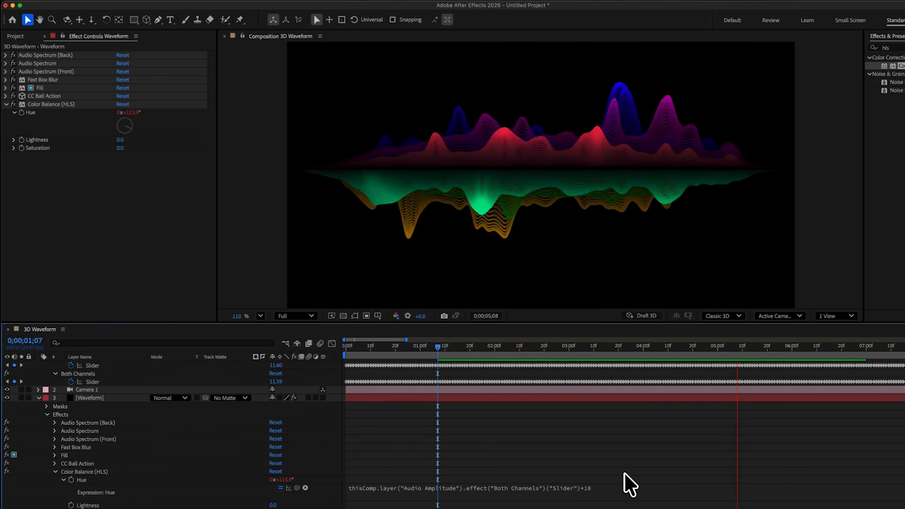
key(space)
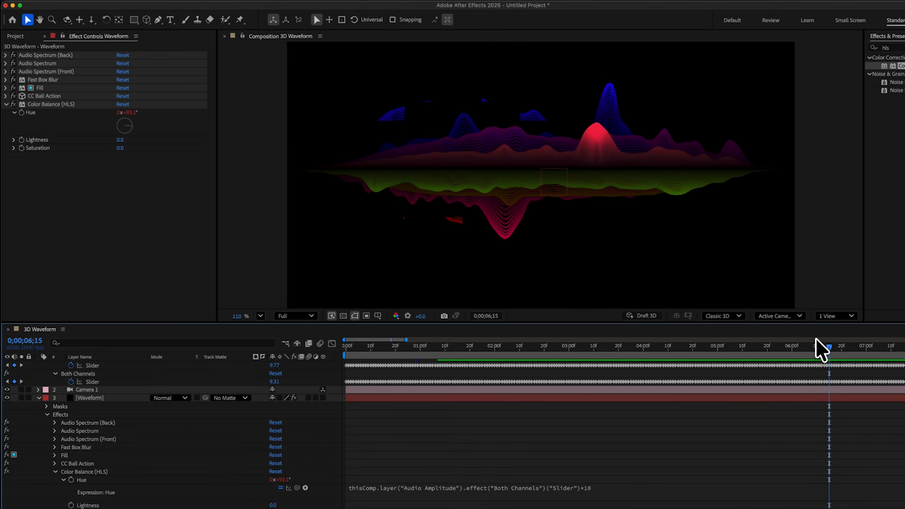
drag(816, 345, 531, 356)
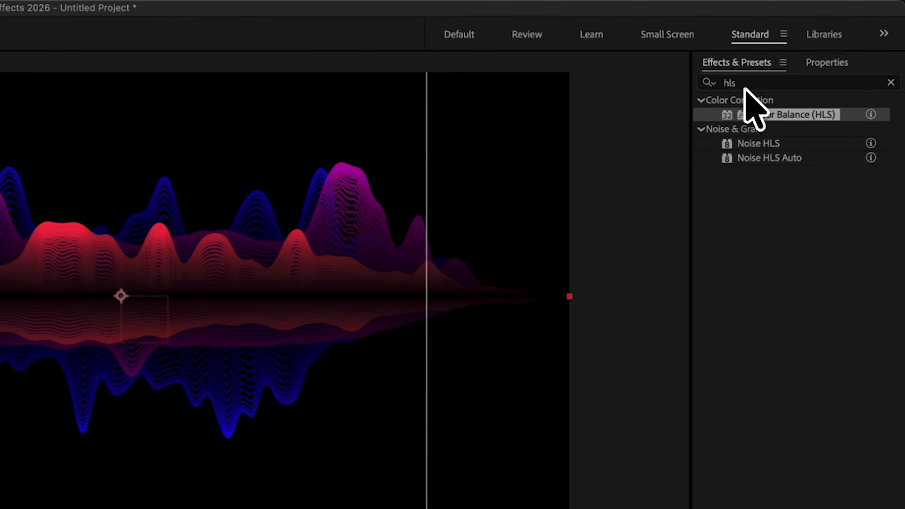
- Try Curves with a brightening curve, then Mosaic, on the Waveform layer
click(793, 56)
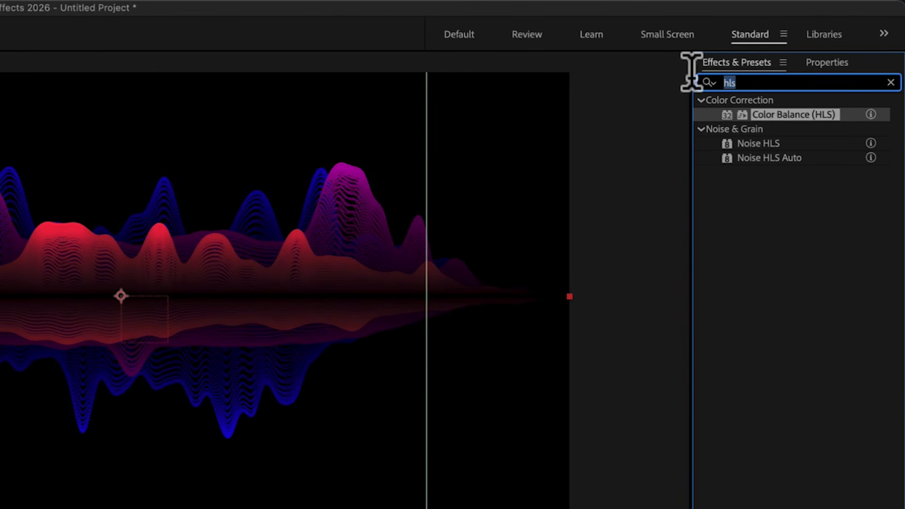
text(curves)
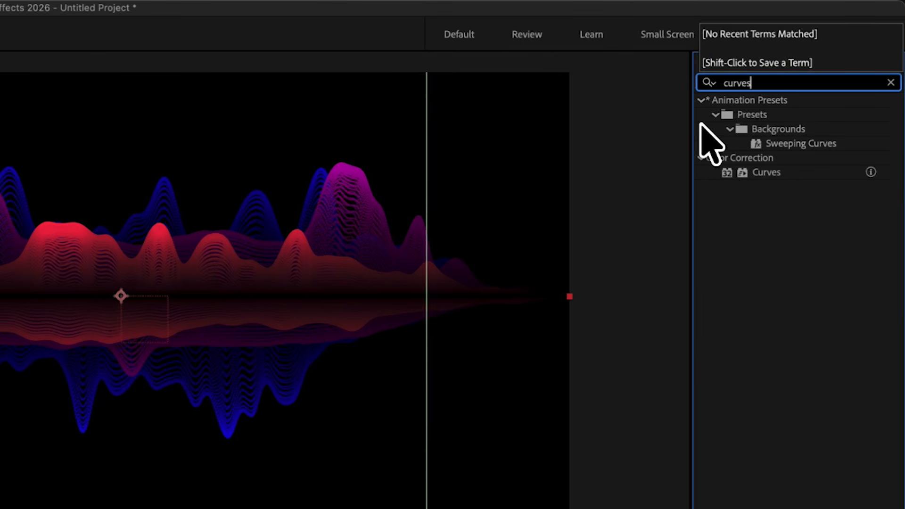
drag(763, 173, 151, 425)
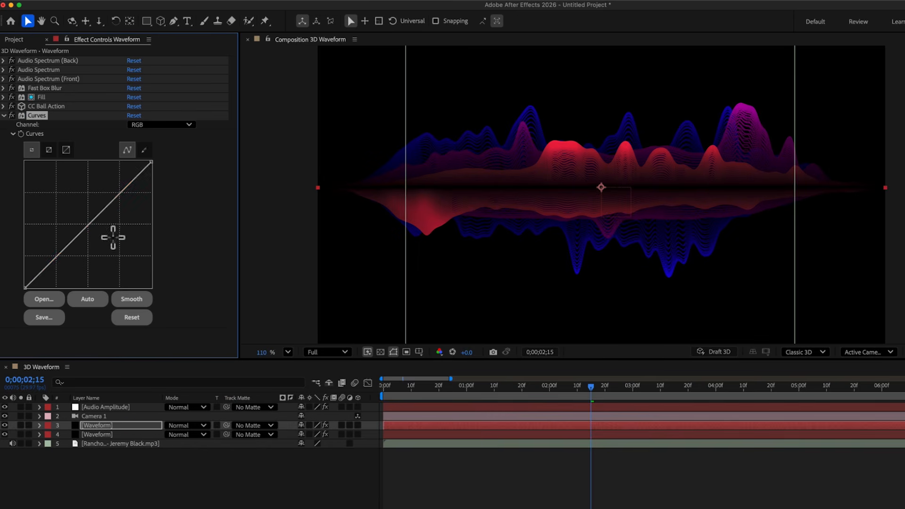
drag(94, 218, 81, 198)
text(mosaic)
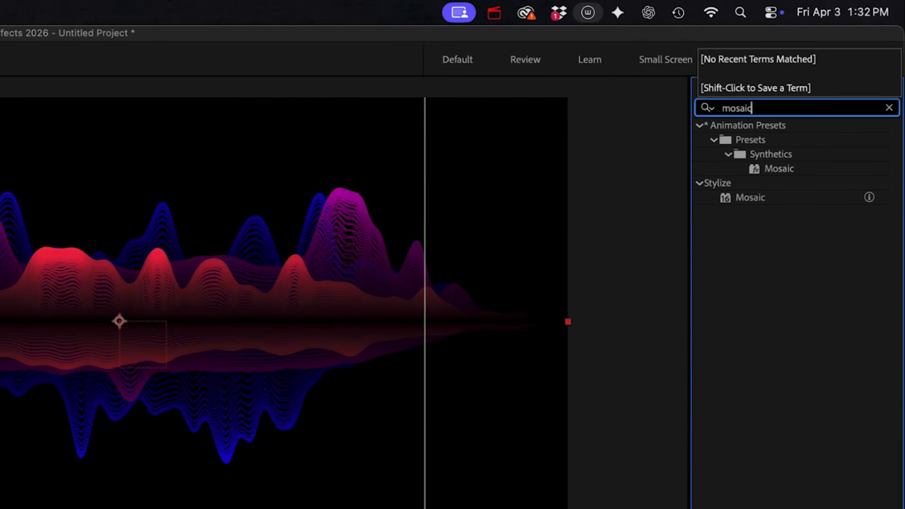
drag(754, 200, 117, 107)
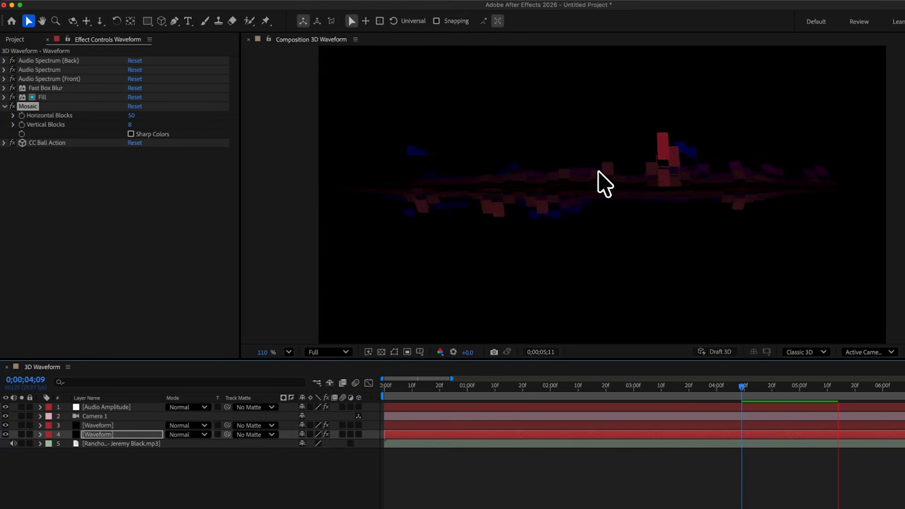
key(space)
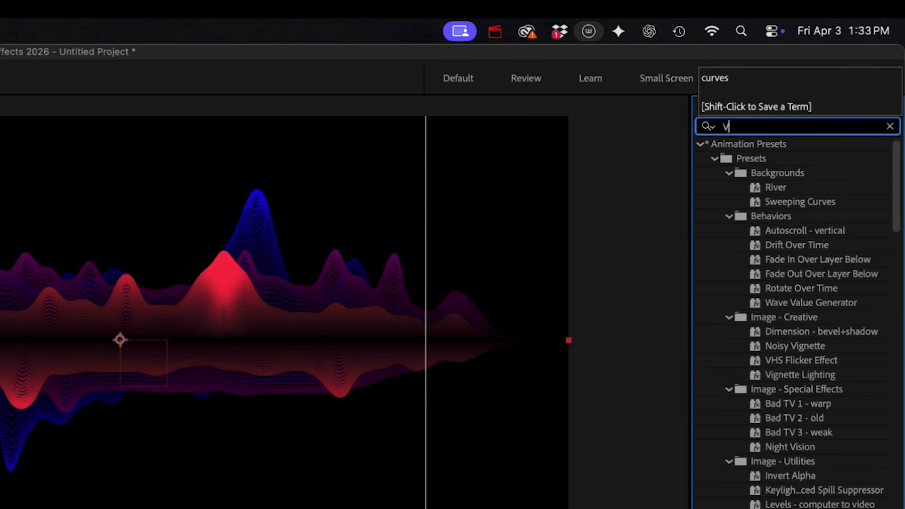
- Try Venetian Blinds and Block Dissolve on the Waveform layer, adjusting their widths
text(enetian)
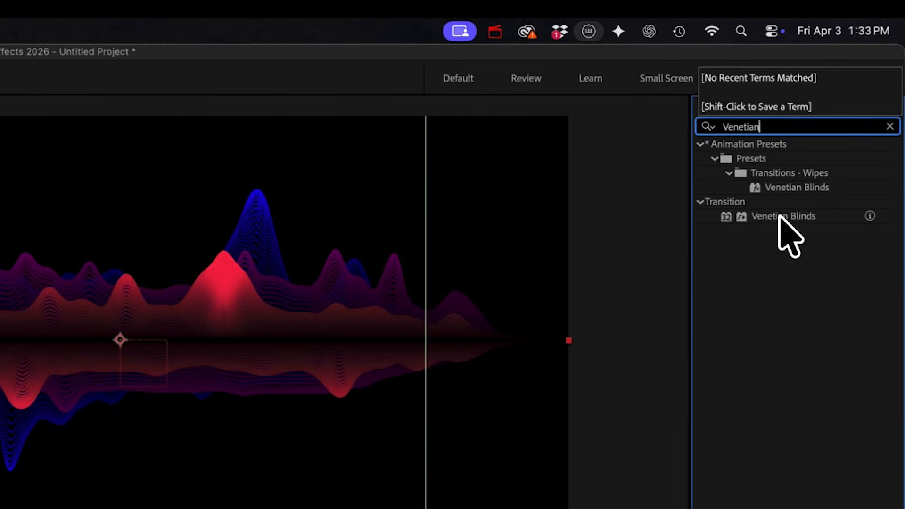
drag(780, 216, 75, 163)
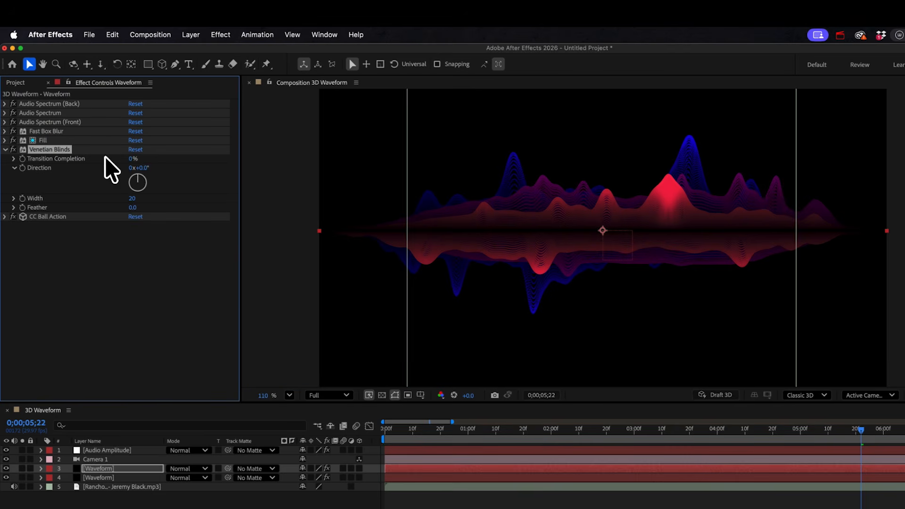
drag(133, 159, 204, 173)
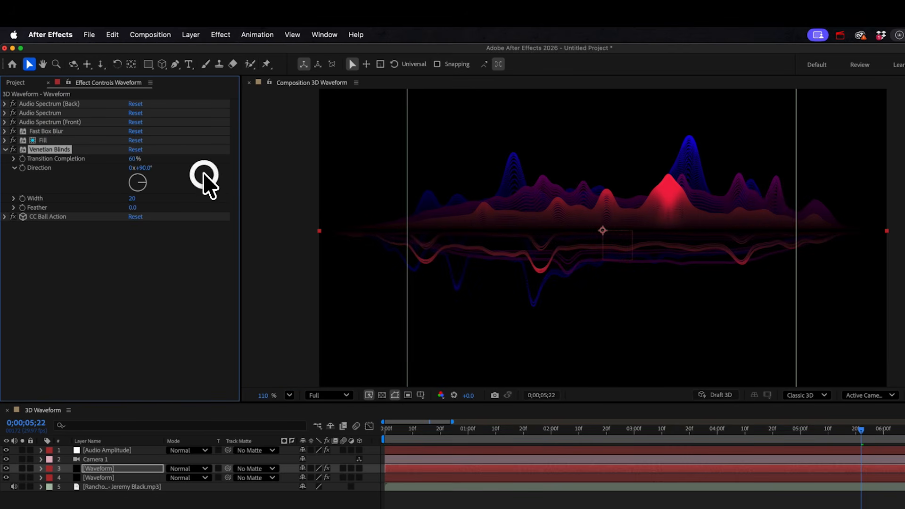
click(125, 198)
click(712, 118)
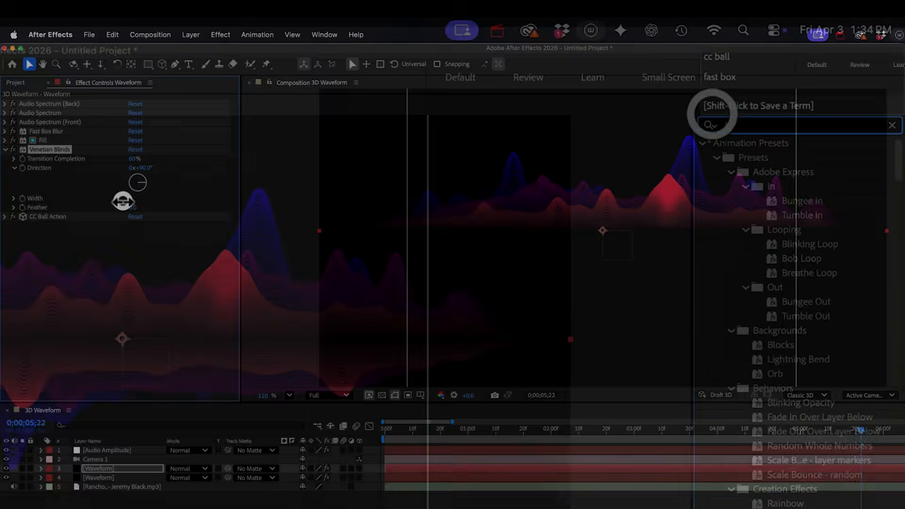
text(block)
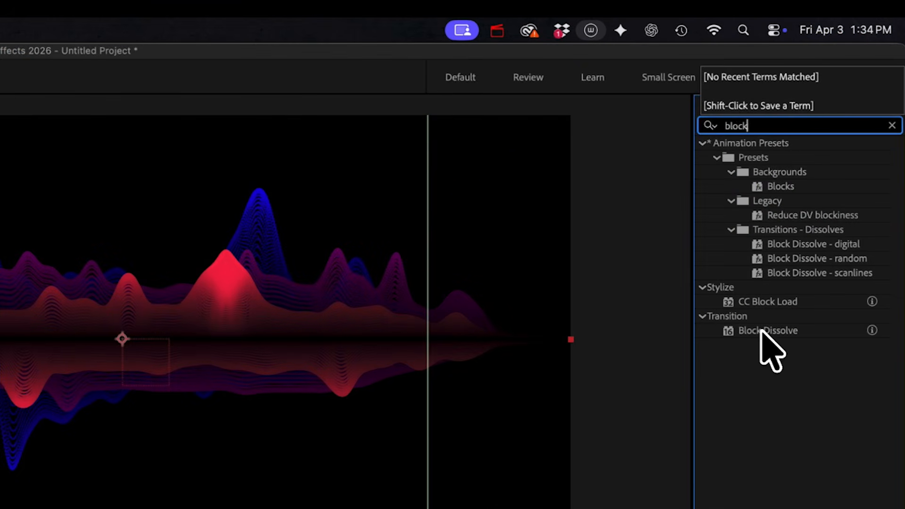
drag(760, 330, 0, 243)
click(0, 233)
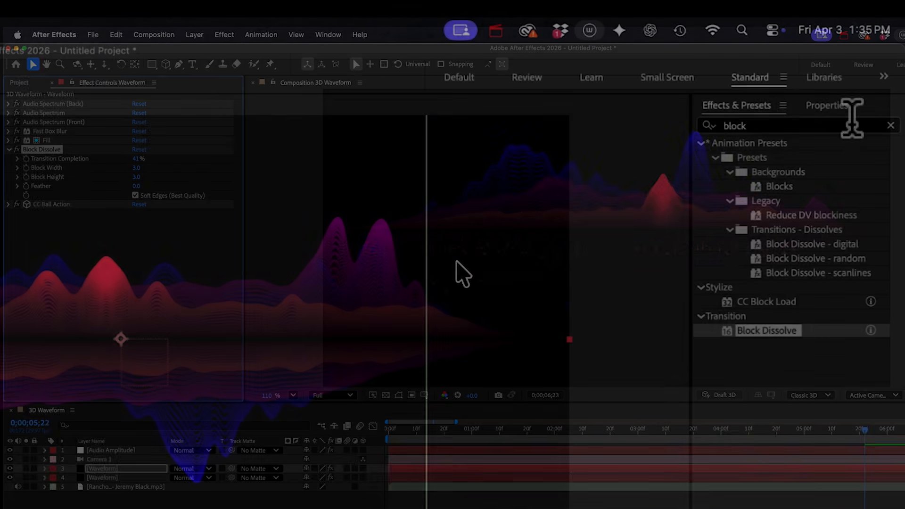
- Add a Transform effect at the end of the Waveform layer's effect stack
double_click(782, 123)
text(tra)
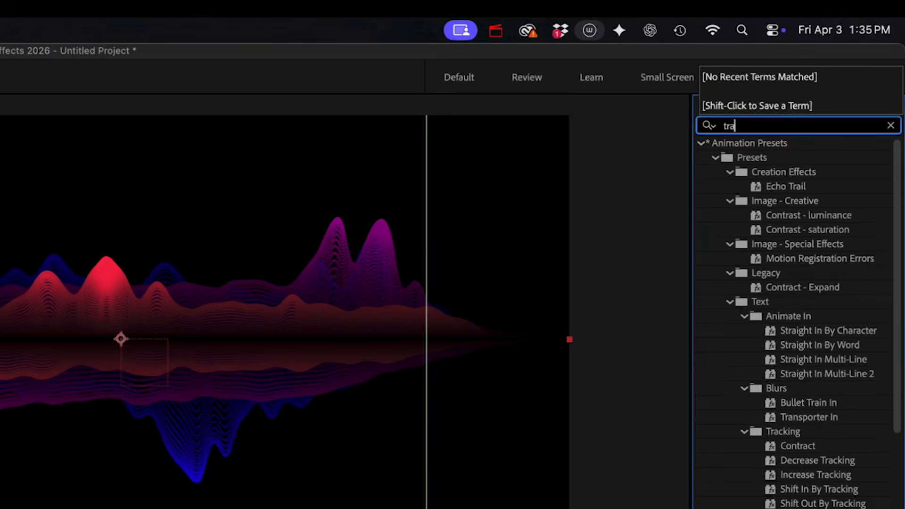
text(nsf)
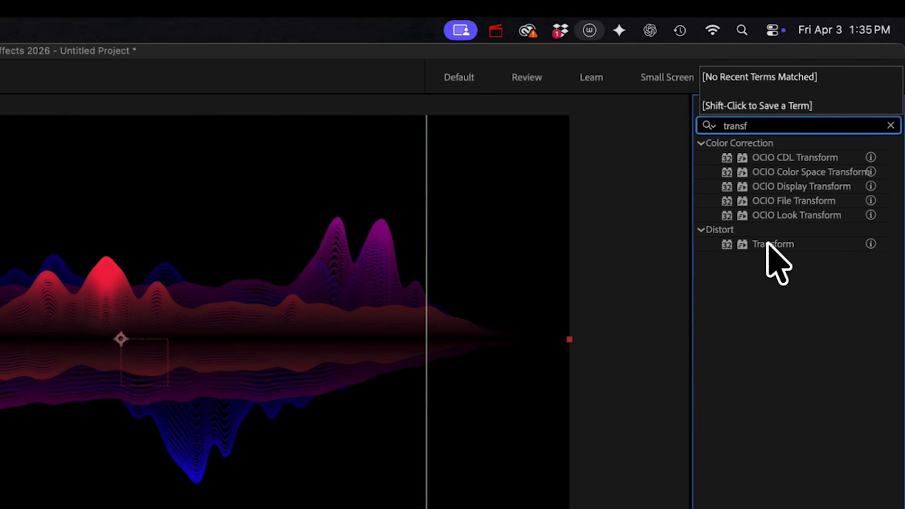
drag(767, 244, 141, 279)
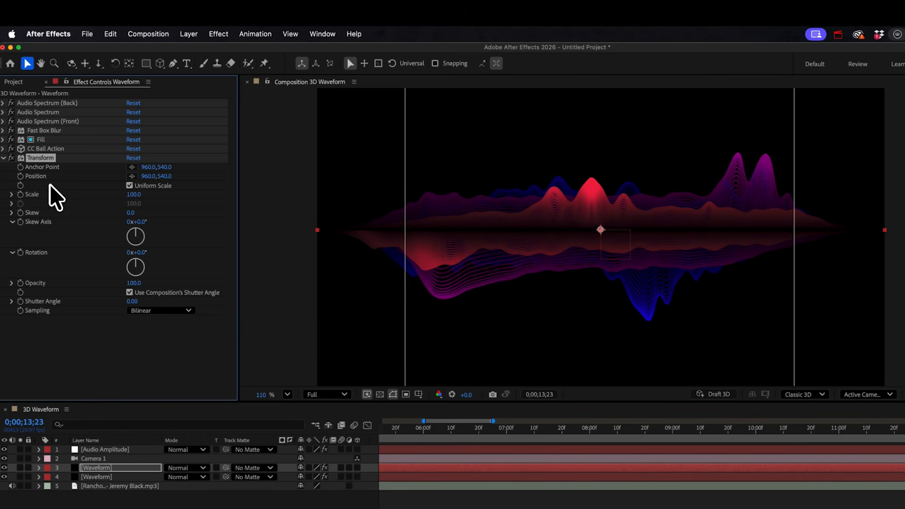
- Duplicate Transform, move the original above CC Ball Action at scale 300, and set Transform 2 to 33.3
key(super+d)
click(4, 244)
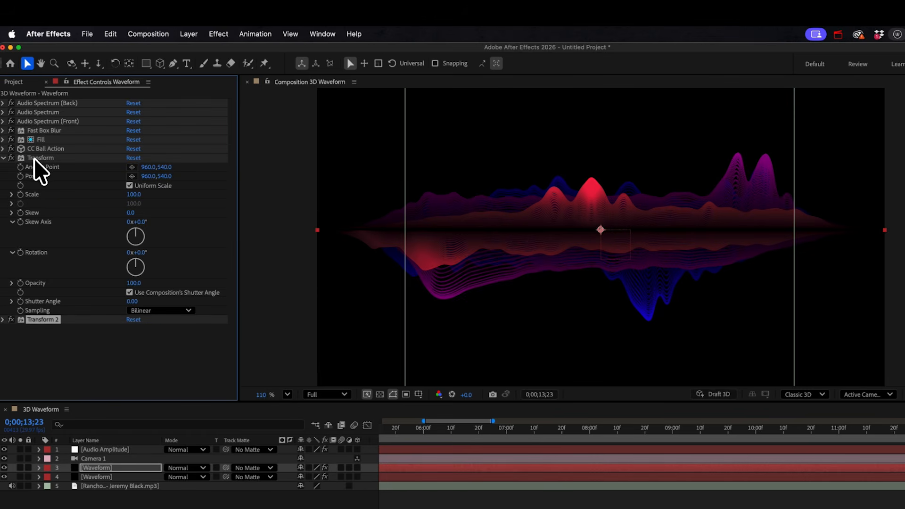
drag(34, 159, 48, 146)
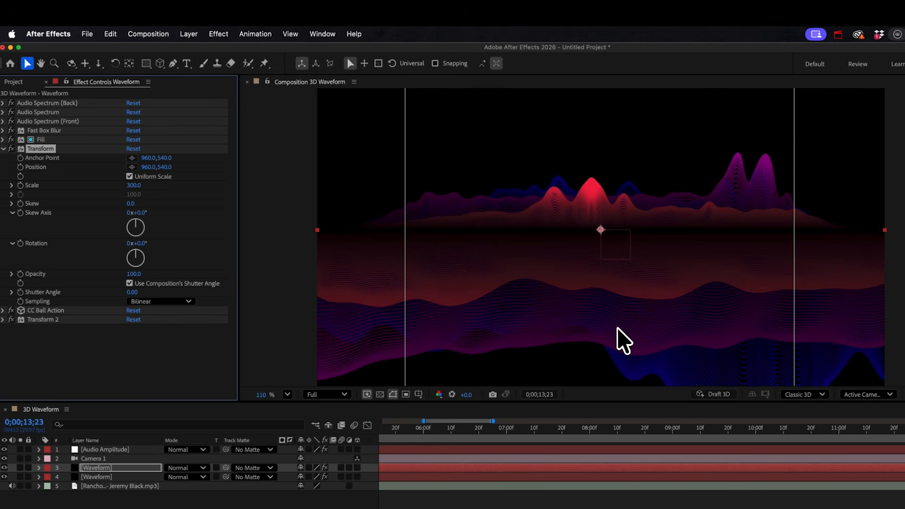
click(3, 320)
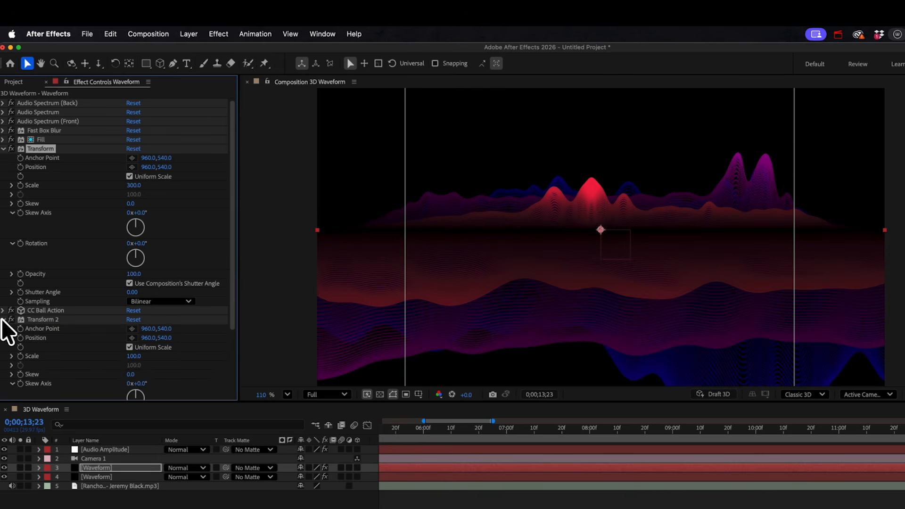
click(136, 357)
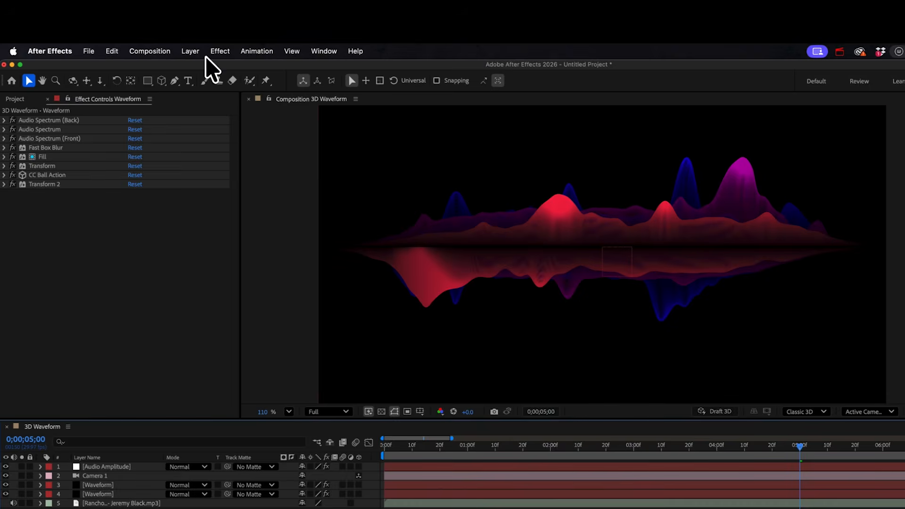
click(188, 34)
- Add an adjustment layer with Glow set to Vertical dimensions and radius 515
mouse_move(197, 52)
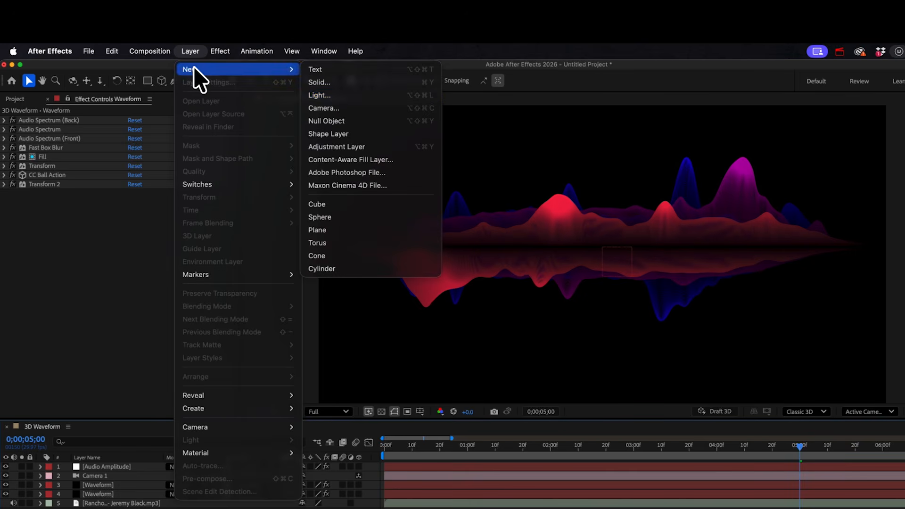
click(343, 147)
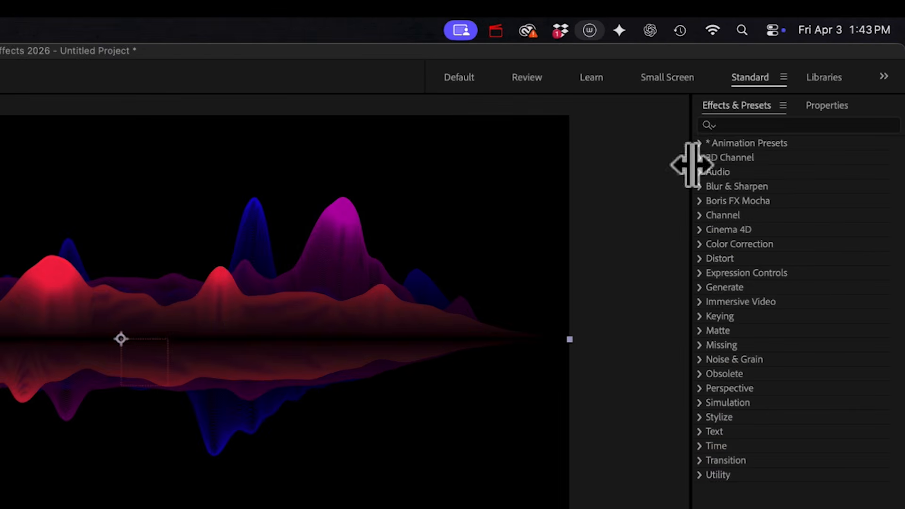
click(872, 118)
text(glow)
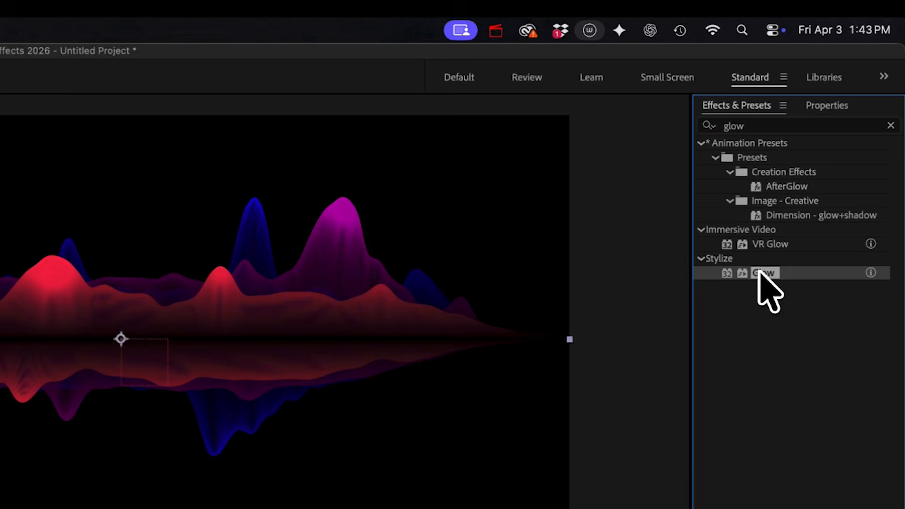
drag(760, 273, 150, 317)
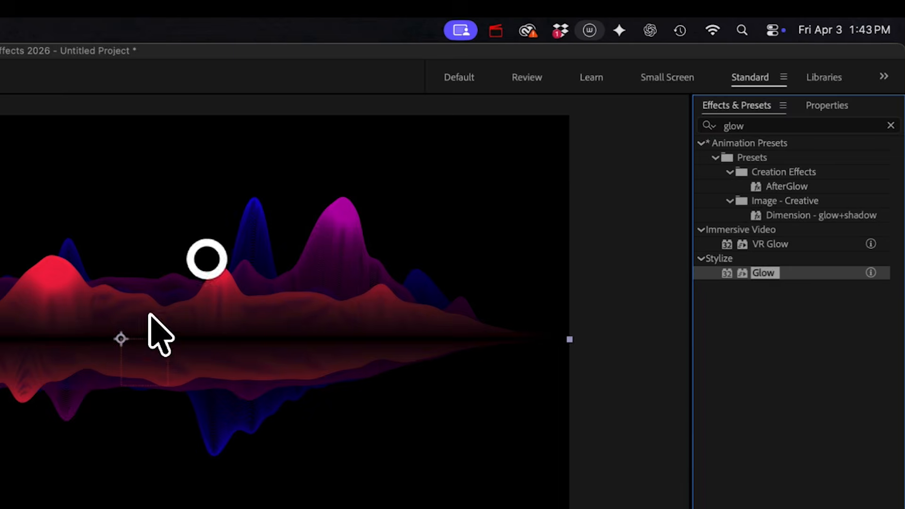
click(158, 254)
click(157, 295)
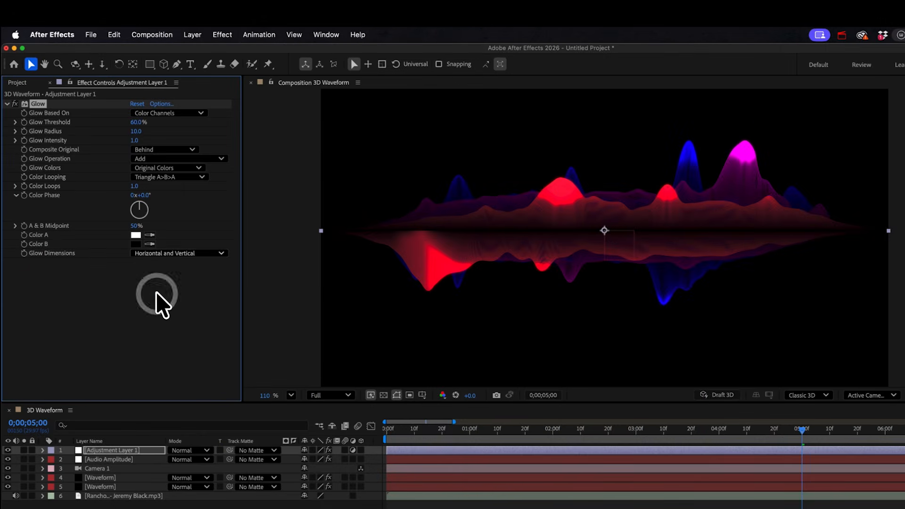
drag(137, 134, 404, 130)
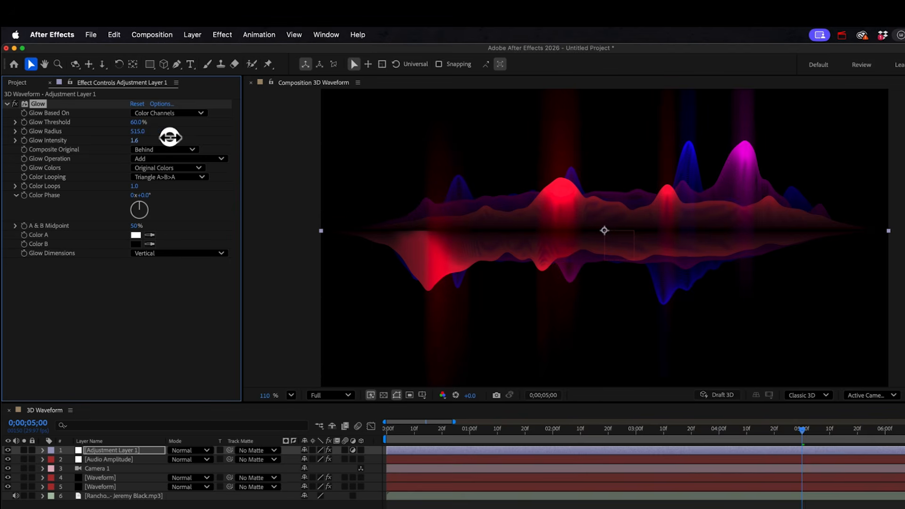
- Try CC Kaleida on the adjustment layer, enlarged to one flower motif and rotated to 292°
drag(764, 125, 594, 97)
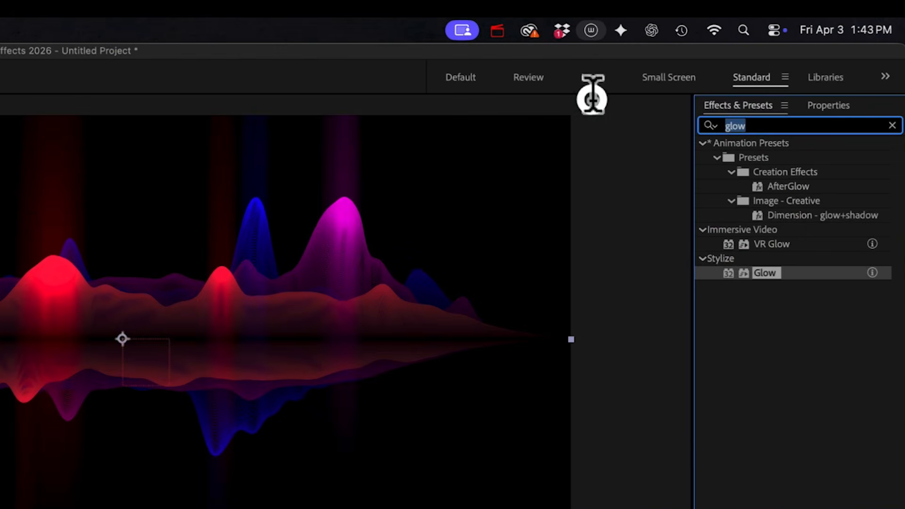
text(kale)
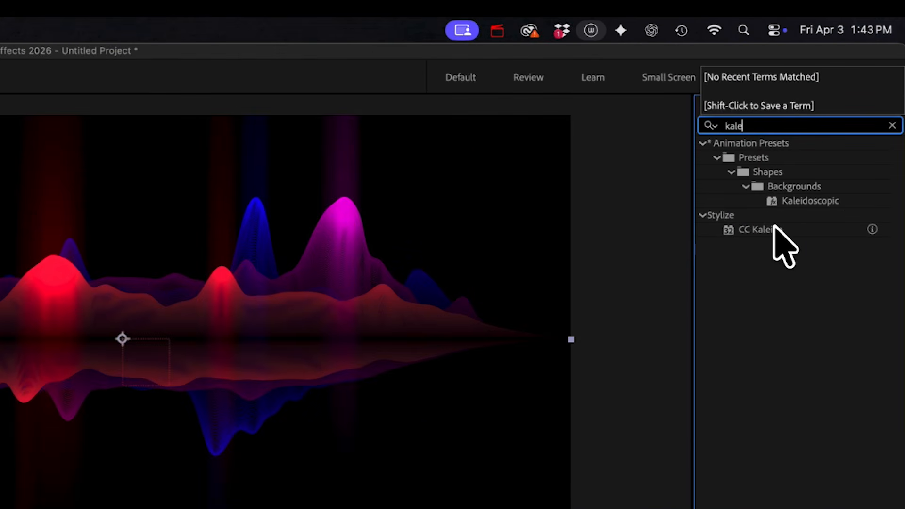
drag(778, 230, 136, 258)
drag(137, 259, 406, 302)
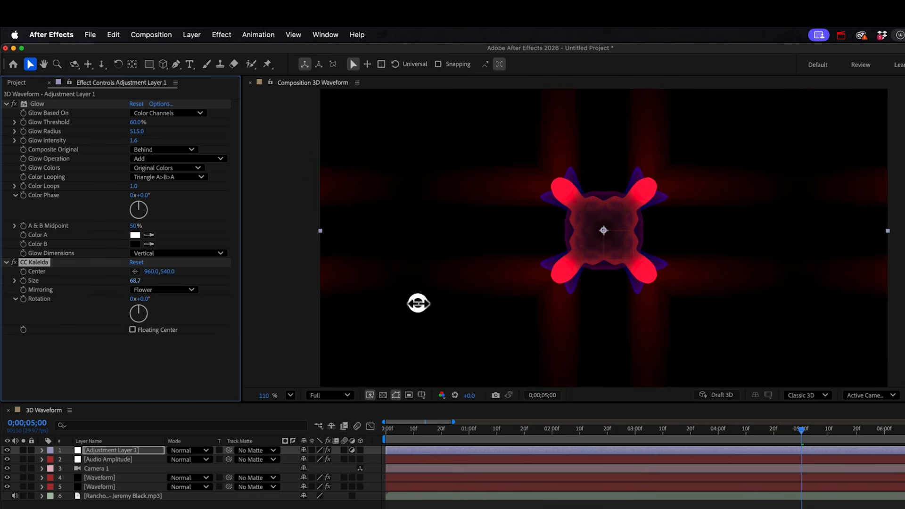
drag(147, 299, 276, 298)
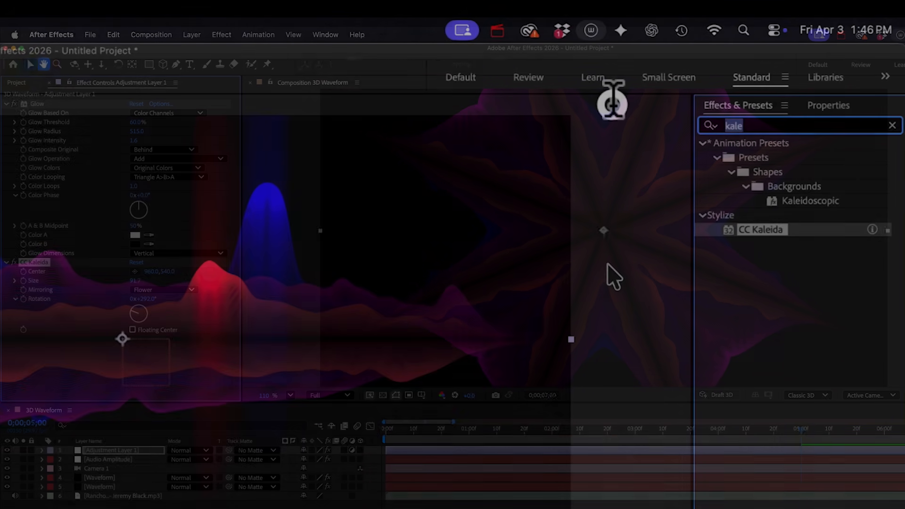
- Apply Polar Coordinates with Rect to Polar conversion and 100% interpolation to curl the waveform into a ring
text(polar)
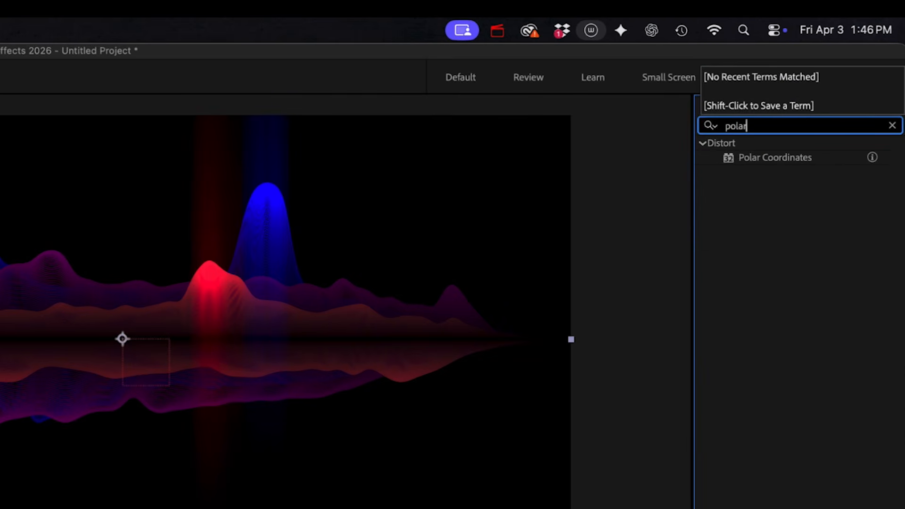
drag(776, 158, 169, 321)
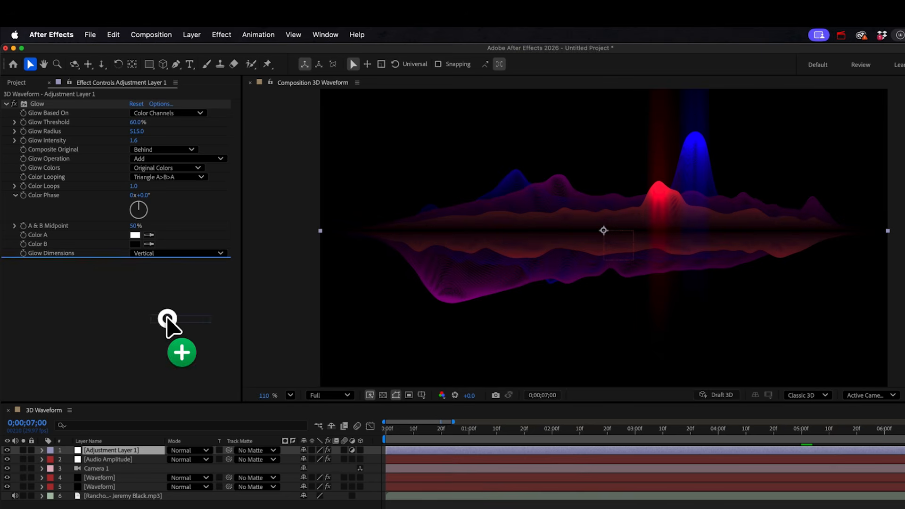
click(163, 280)
click(162, 291)
drag(136, 272, 191, 274)
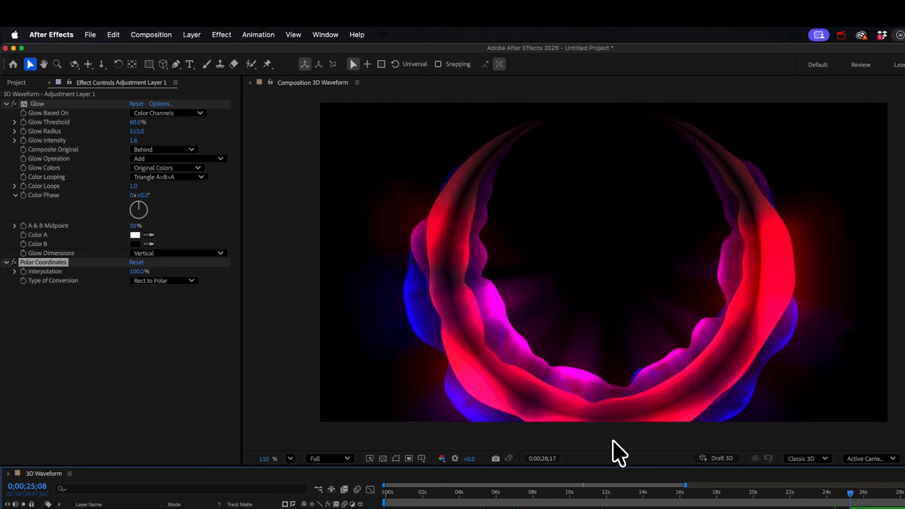
- Preview the plain waveform animation, stopping at 0;00;15;02
key(space)
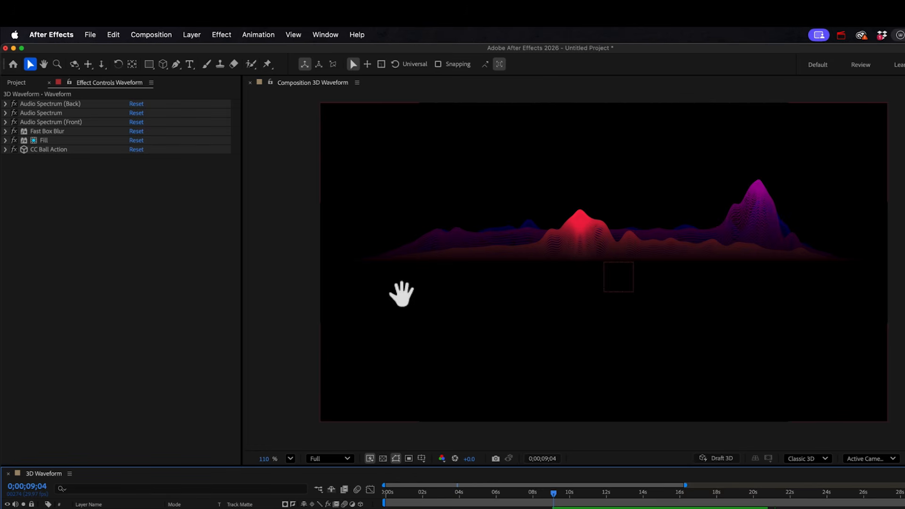
key(space)
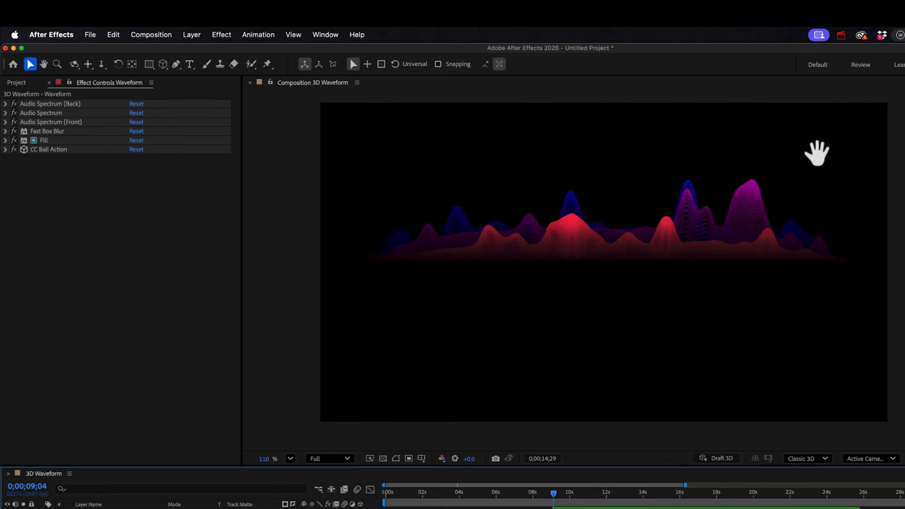
key(space)
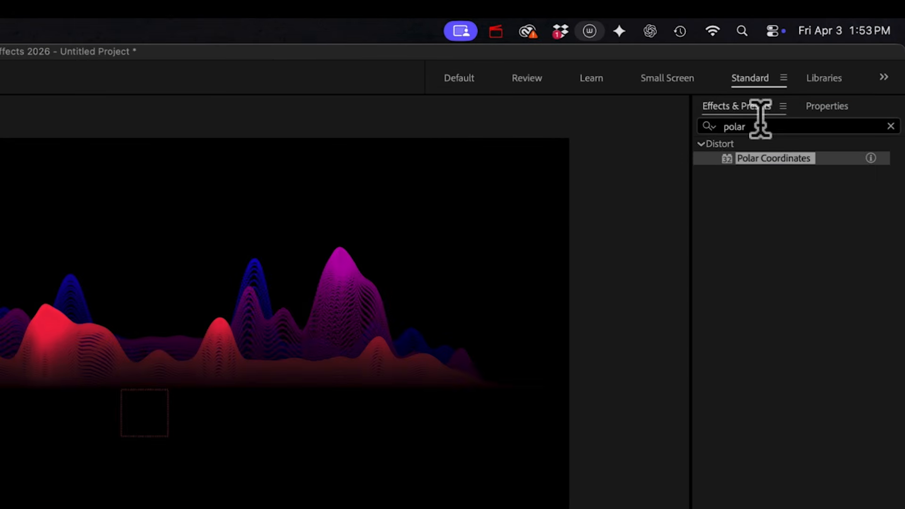
- Add Echo below Fill with Maximum operator, 7 echoes and 0.75 decay, then preview the trails
double_click(759, 121)
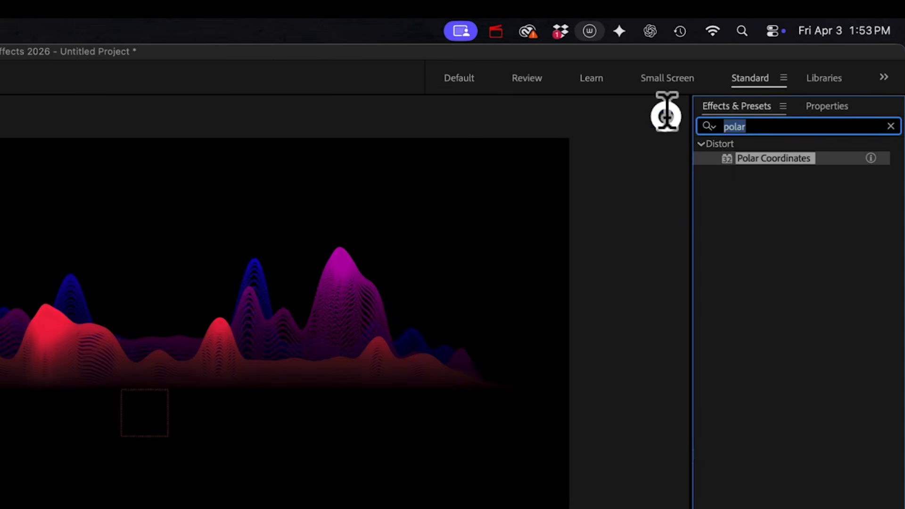
text(edho)
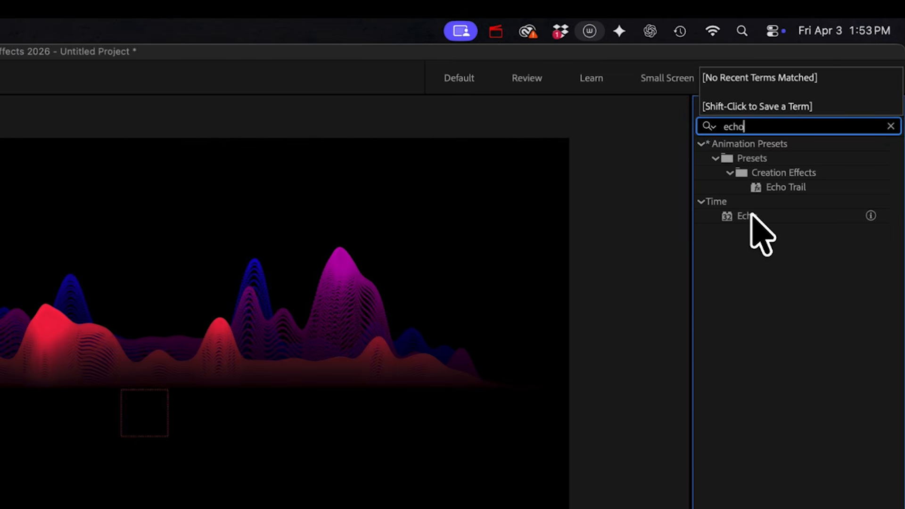
drag(750, 212, 73, 147)
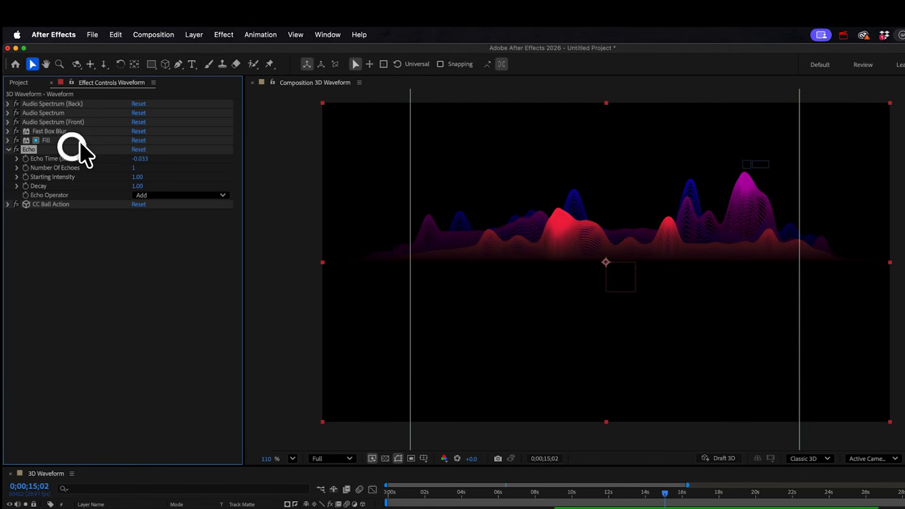
click(166, 194)
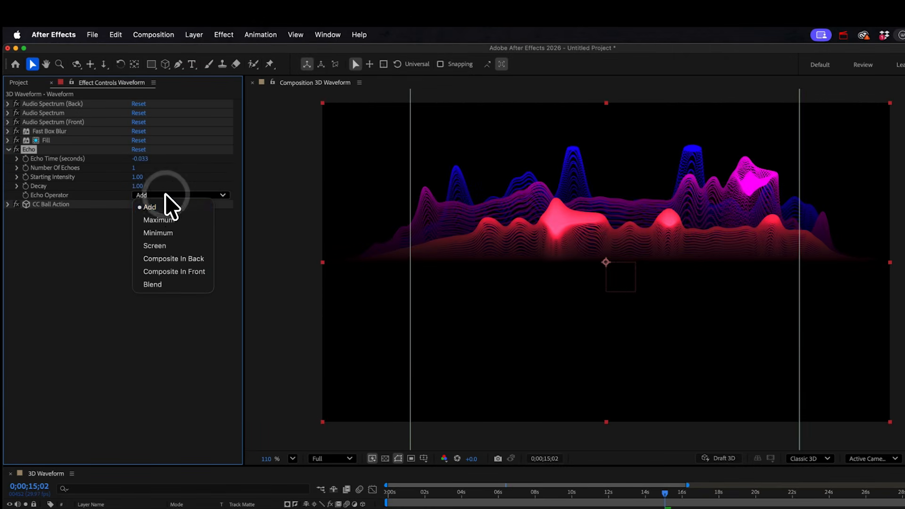
click(162, 220)
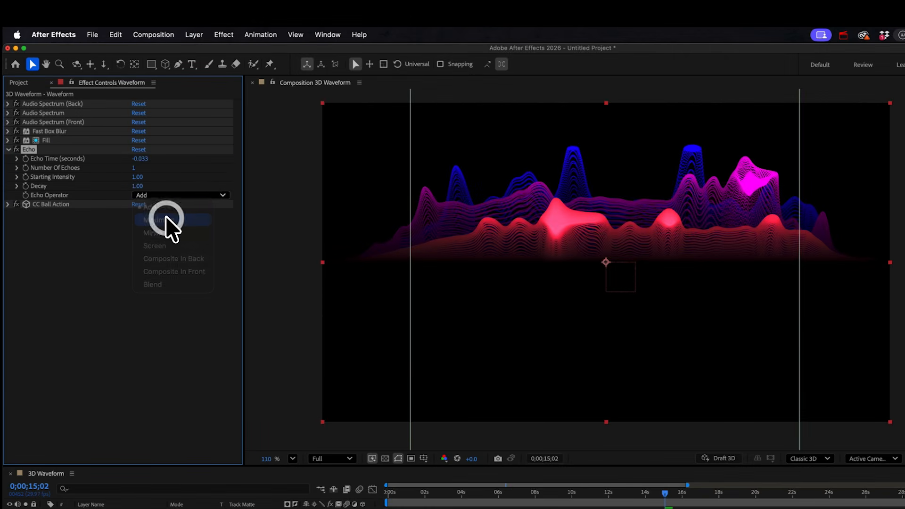
click(136, 169)
text(7)
key(Return)
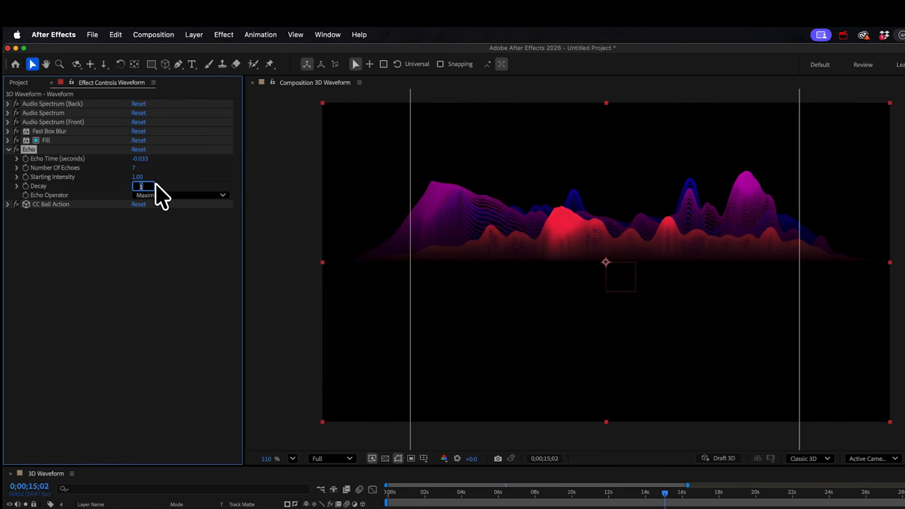
key(Return)
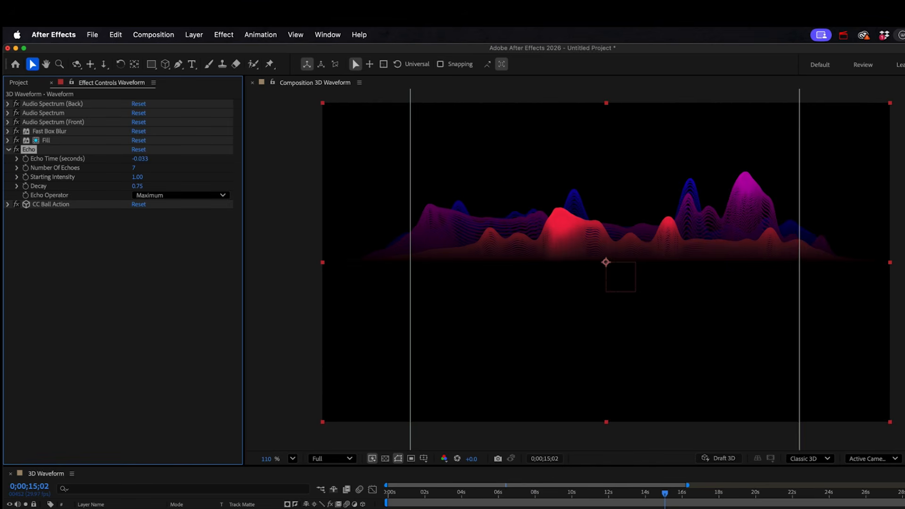
key(space)
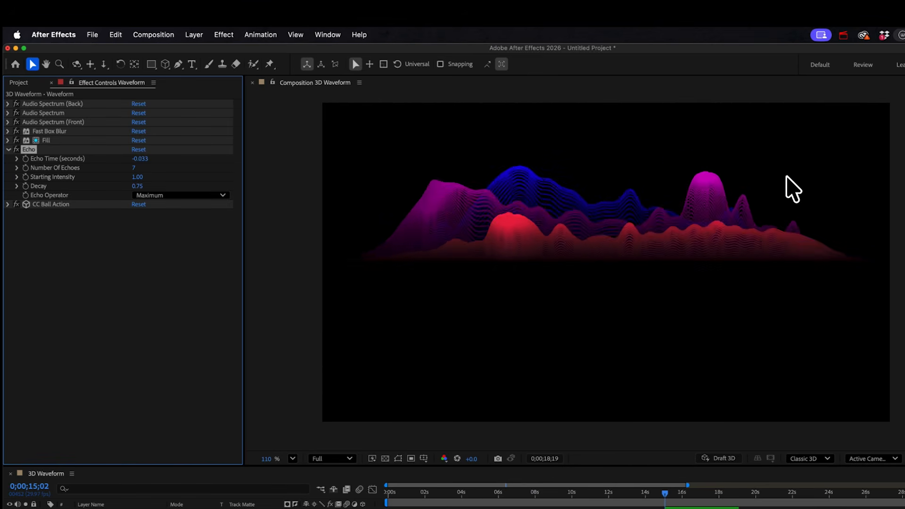
key(space)
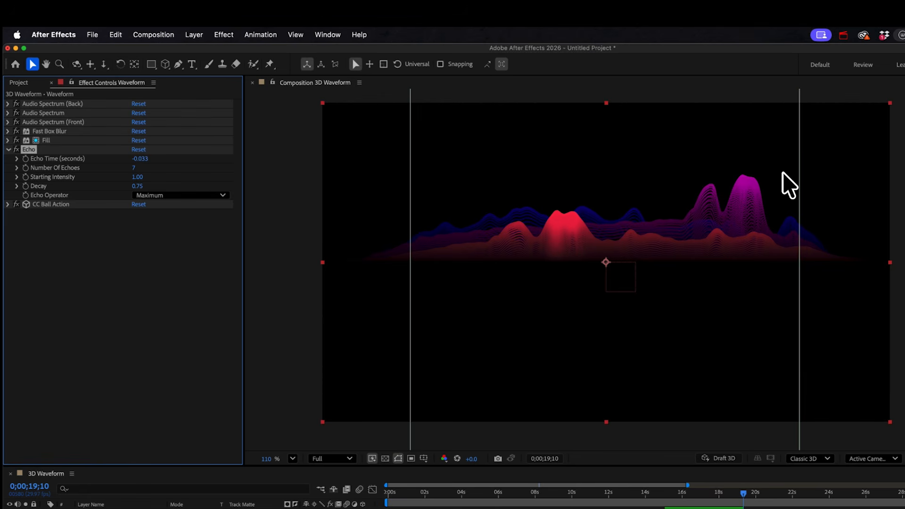